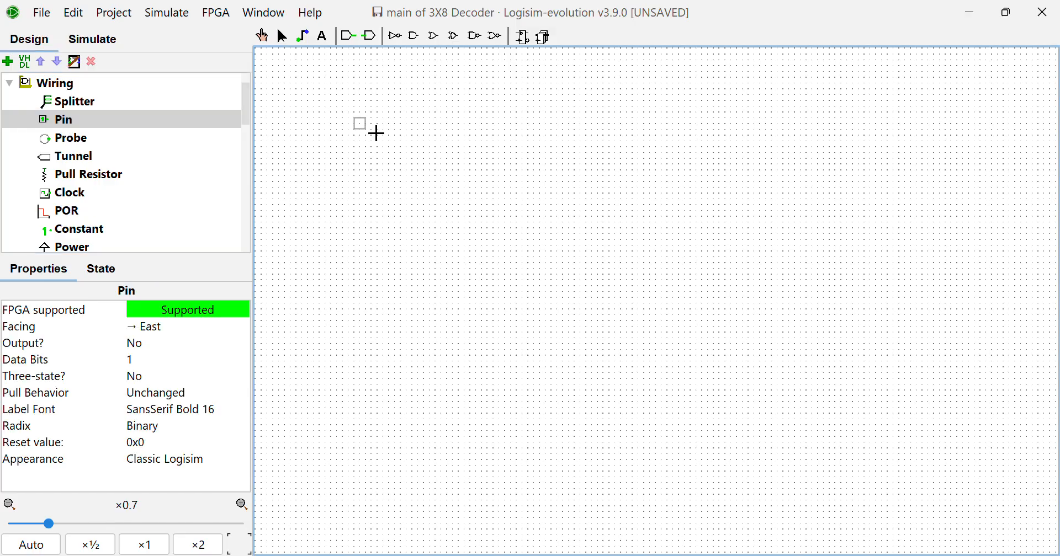
# Place four south-facing input pins in a horizontal row, with the fourth set farther apart from the first three
pyautogui.click(358, 121)
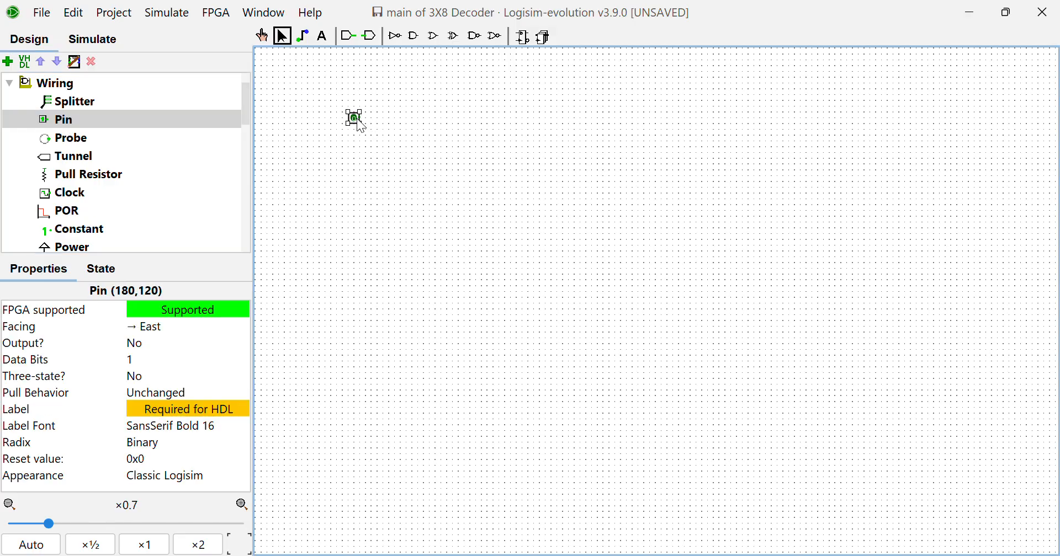
pyautogui.press('Down')
pyautogui.moveTo(360, 105); pyautogui.dragTo(418, 119)
pyautogui.hotkey('shift', 'Right')
pyautogui.hotkey('shift', 'Down')
pyautogui.click(459, 120)
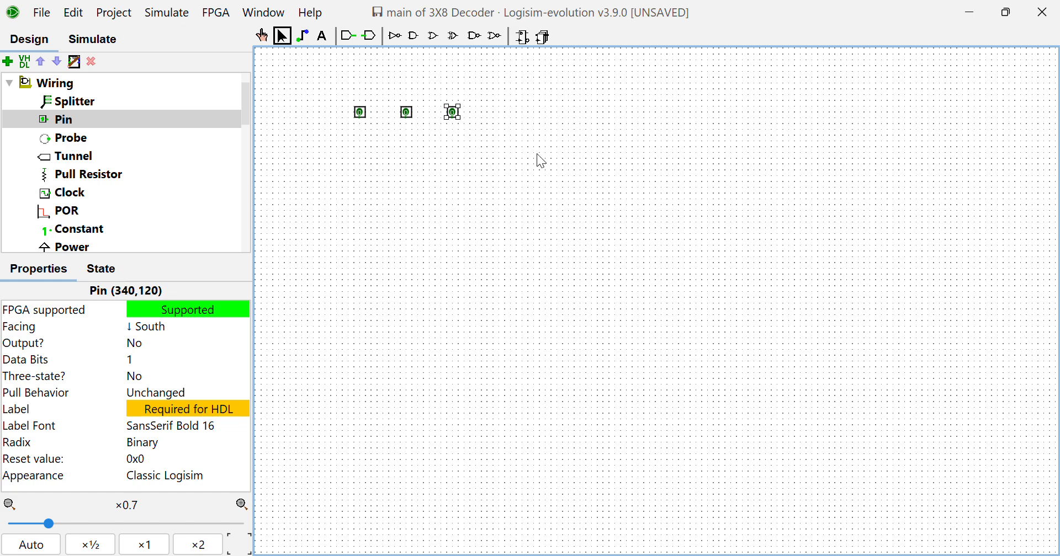
pyautogui.hotkey('shift', 'Right')
pyautogui.hotkey('shift', 'Down')
pyautogui.click(527, 118)
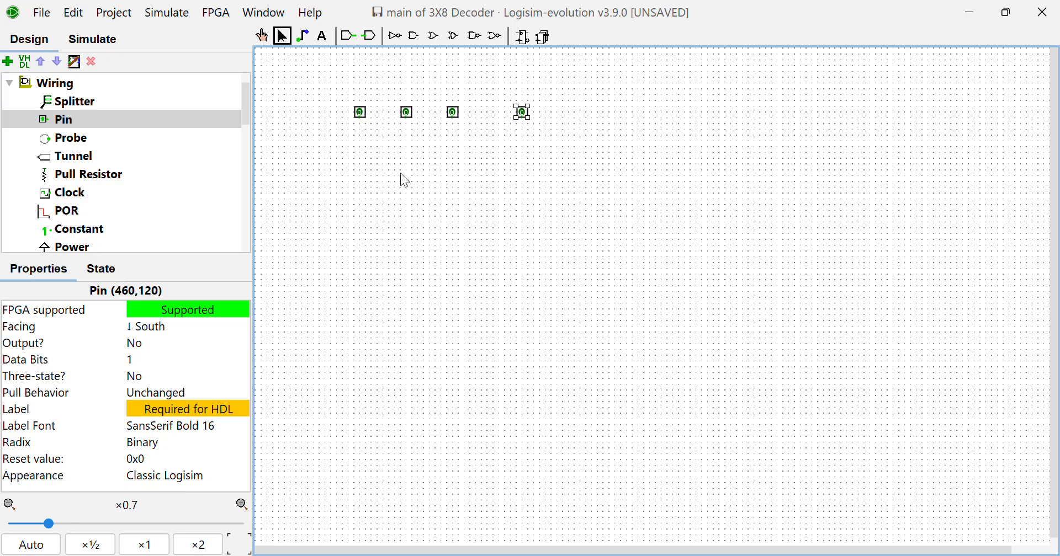
# Add the text labels A, B and C above the first three input pins
pyautogui.click(323, 36)
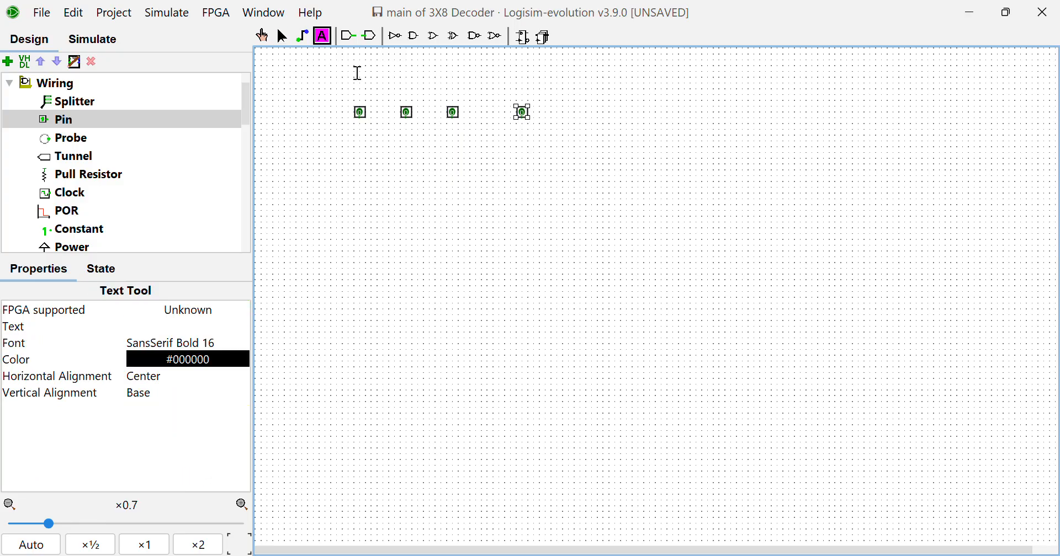
pyautogui.click(357, 90)
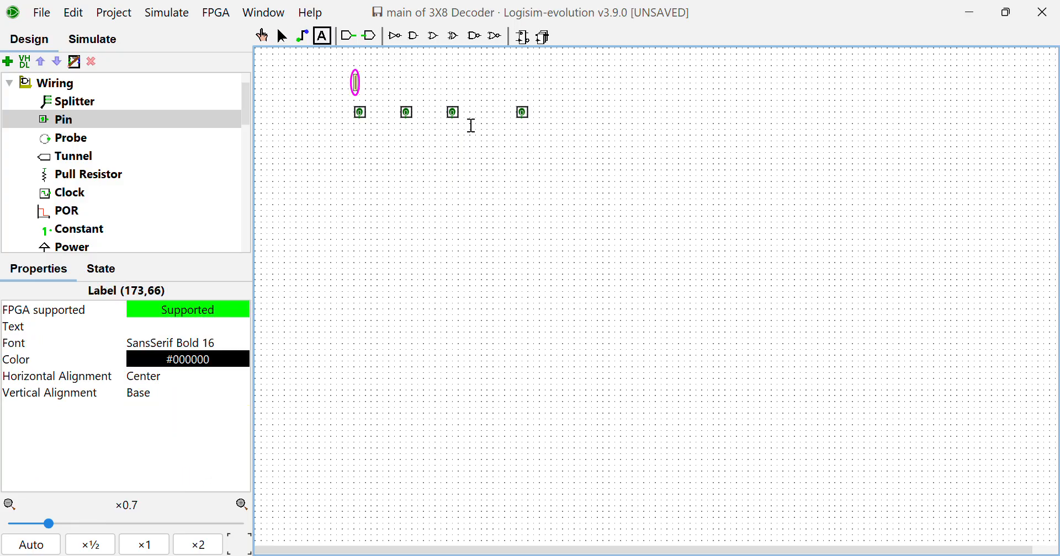
pyautogui.write('A')
pyautogui.click(403, 83)
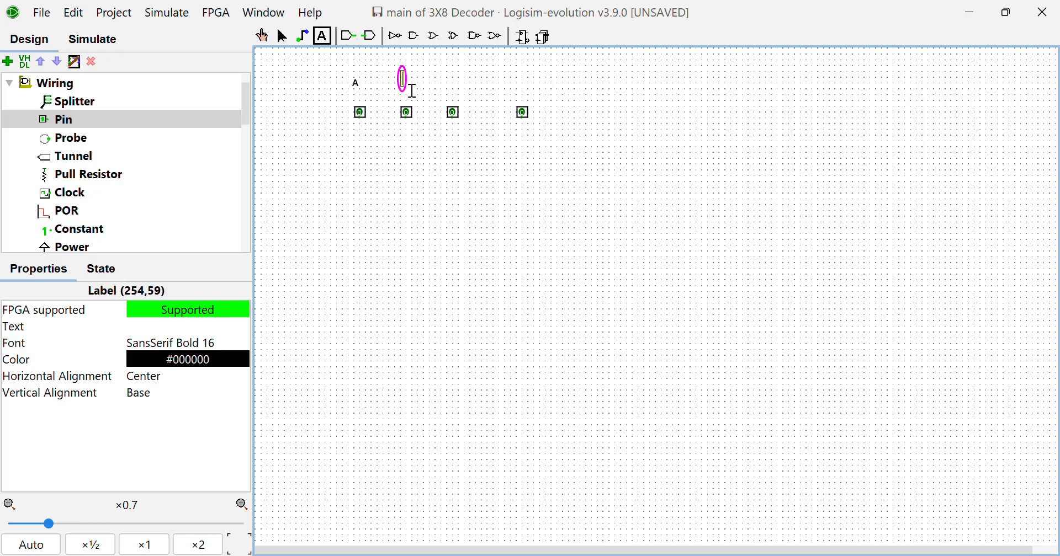
pyautogui.write('B')
pyautogui.click(448, 82)
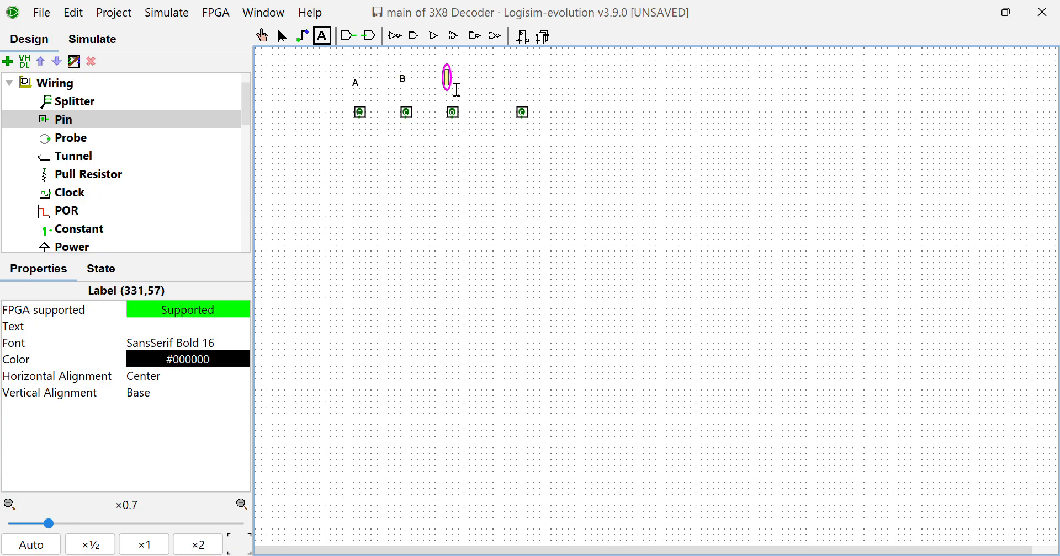
pyautogui.write('C')
# Move the labels A, B and C so each sits directly above its pin
pyautogui.click(283, 36)
pyautogui.click(357, 84)
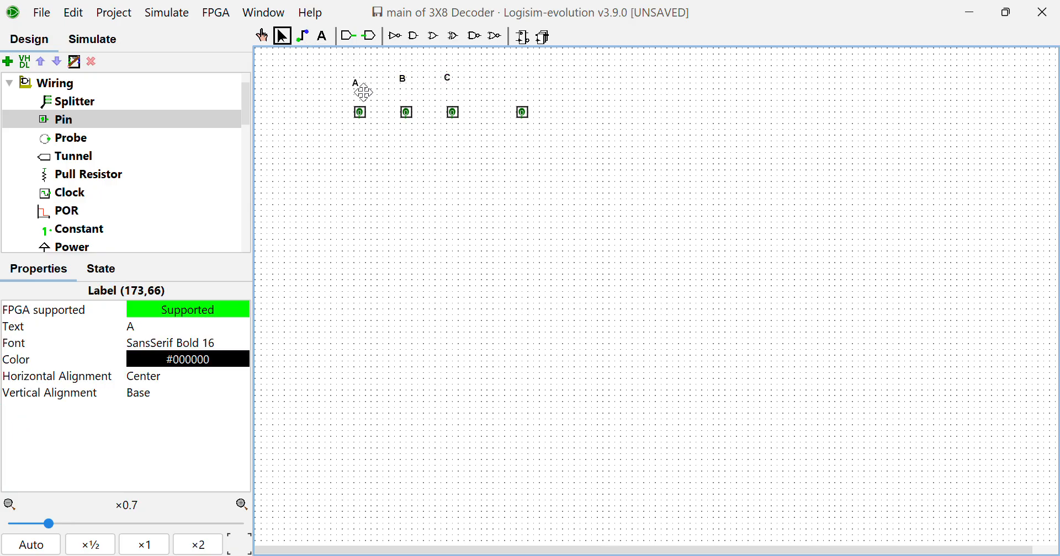
pyautogui.moveTo(356, 83); pyautogui.dragTo(458, 98)
pyautogui.click(406, 92)
# Add the text label EN and position it directly above the fourth pin
pyautogui.click(325, 38)
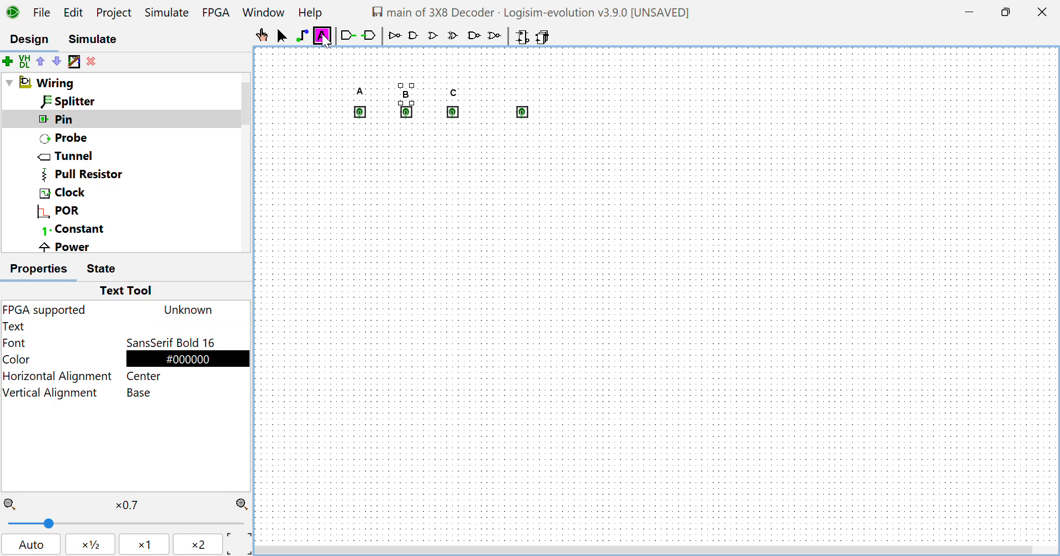
pyautogui.click(525, 99)
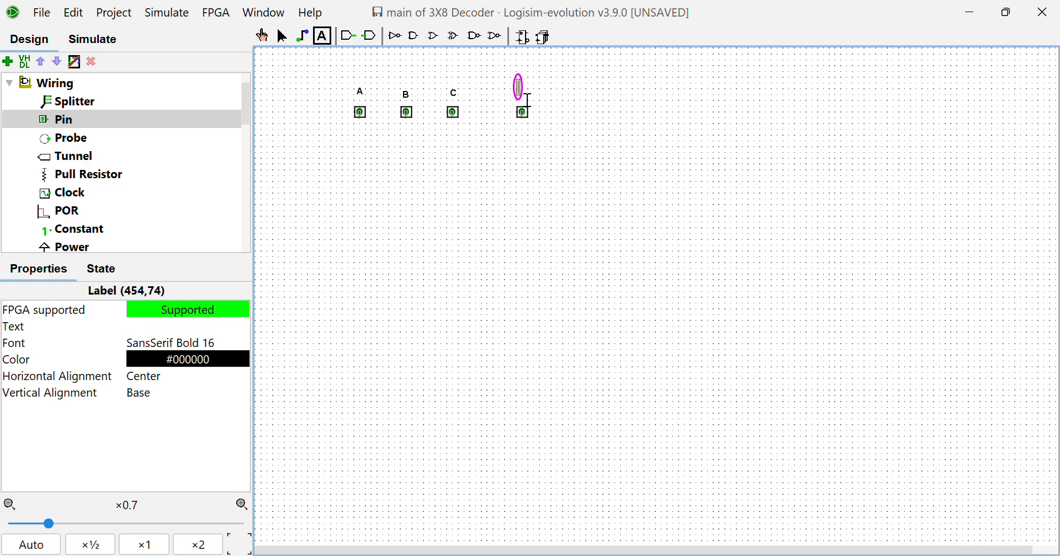
pyautogui.write('EN')
pyautogui.click(283, 36)
pyautogui.moveTo(508, 88); pyautogui.dragTo(523, 93)
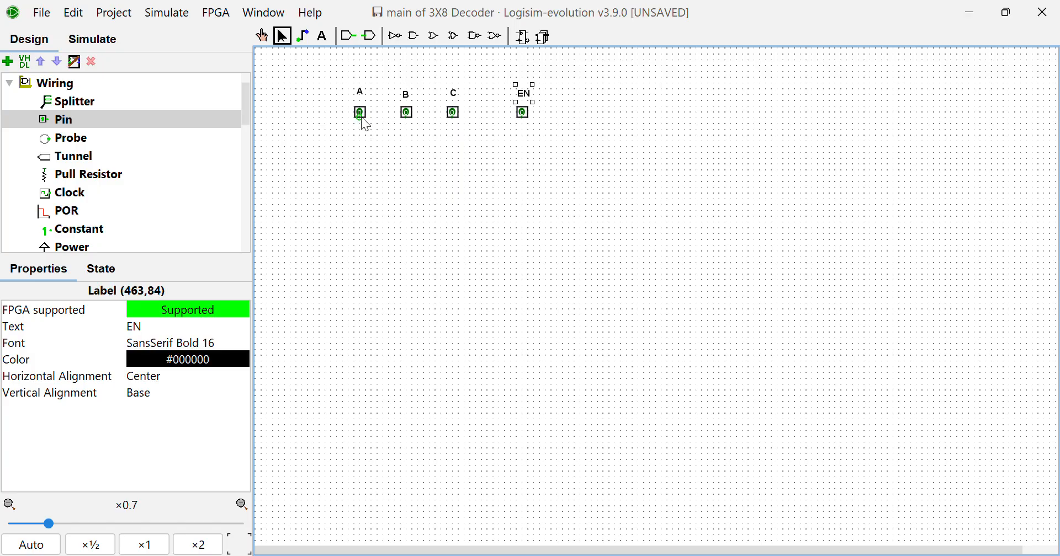
# Draw a long vertical wire downward from each of the A, B, C and EN pins
pyautogui.moveTo(361, 117); pyautogui.dragTo(363, 542)
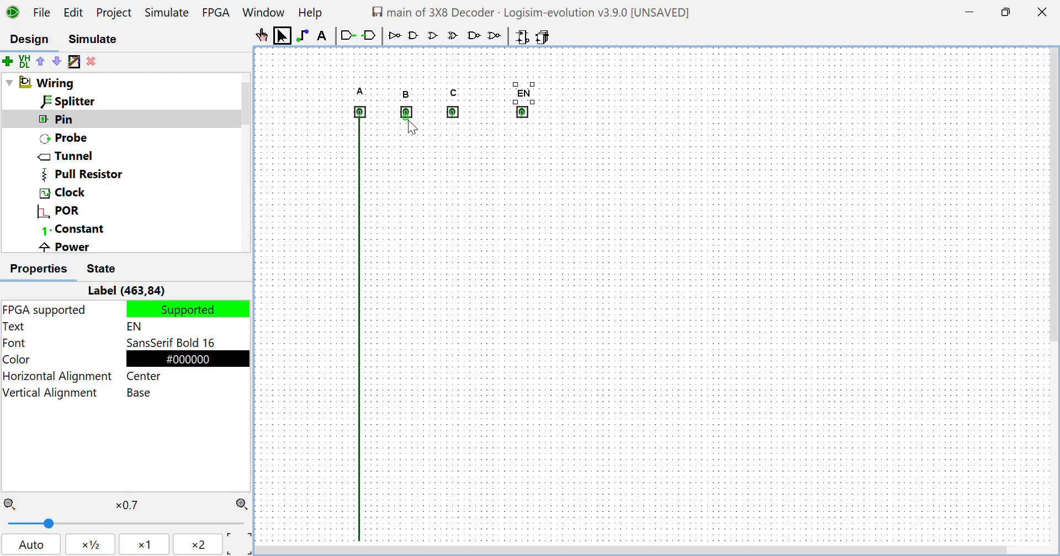
pyautogui.moveTo(406, 117); pyautogui.dragTo(407, 541)
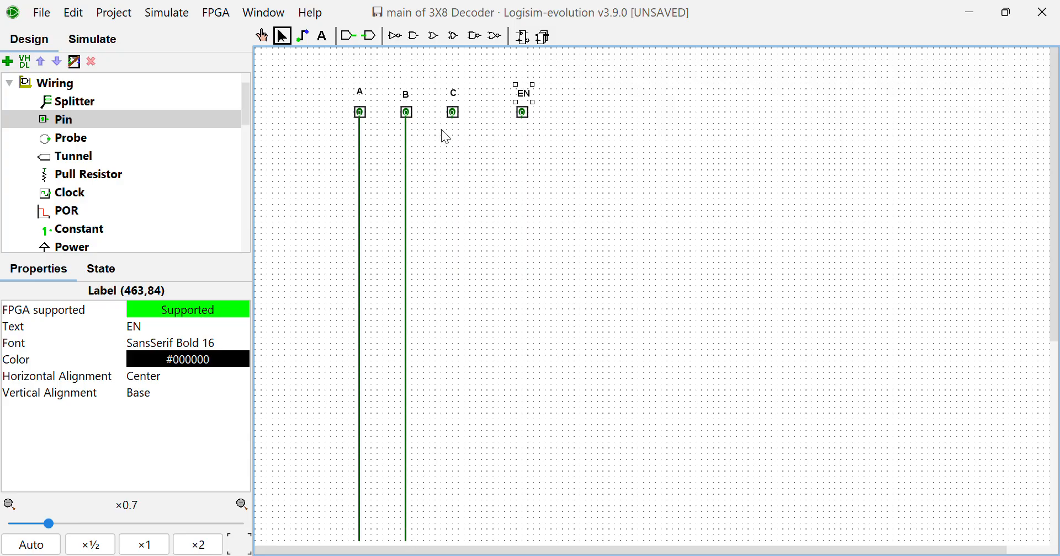
pyautogui.moveTo(453, 120); pyautogui.dragTo(454, 540)
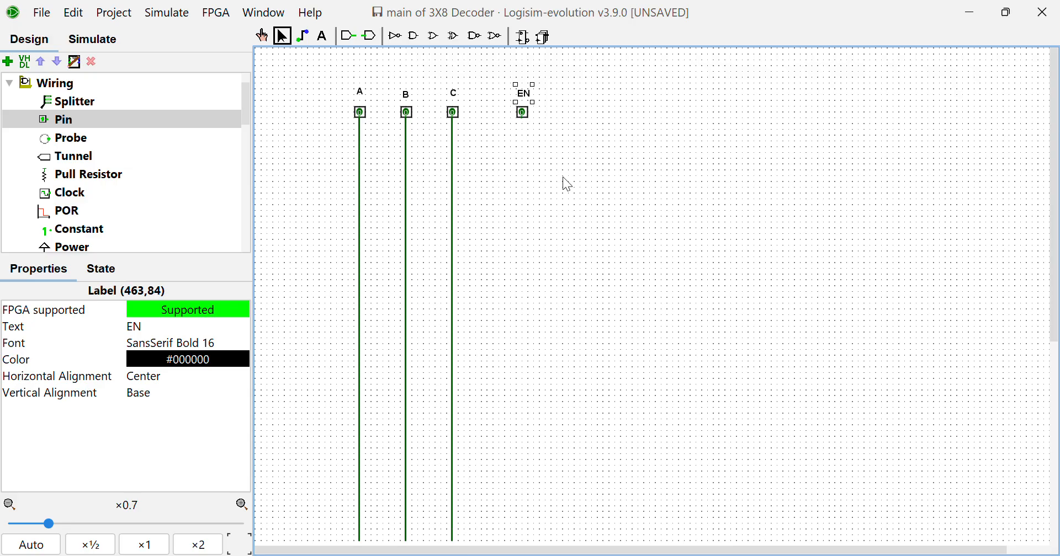
pyautogui.moveTo(523, 119); pyautogui.dragTo(522, 546)
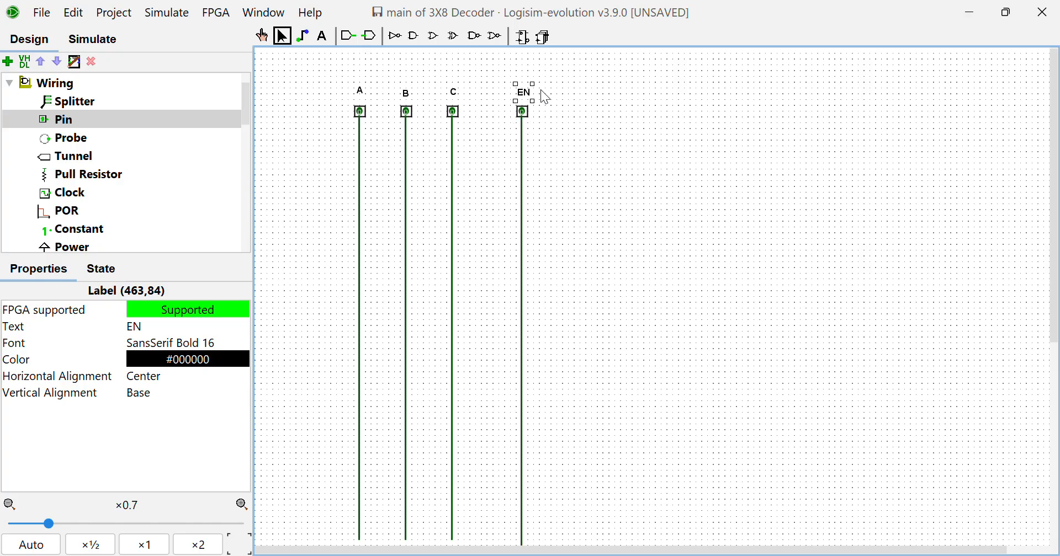
# Place three south-facing NOT gates beside the A, B and C lines and wire each gate's input to its line
pyautogui.click(395, 36)
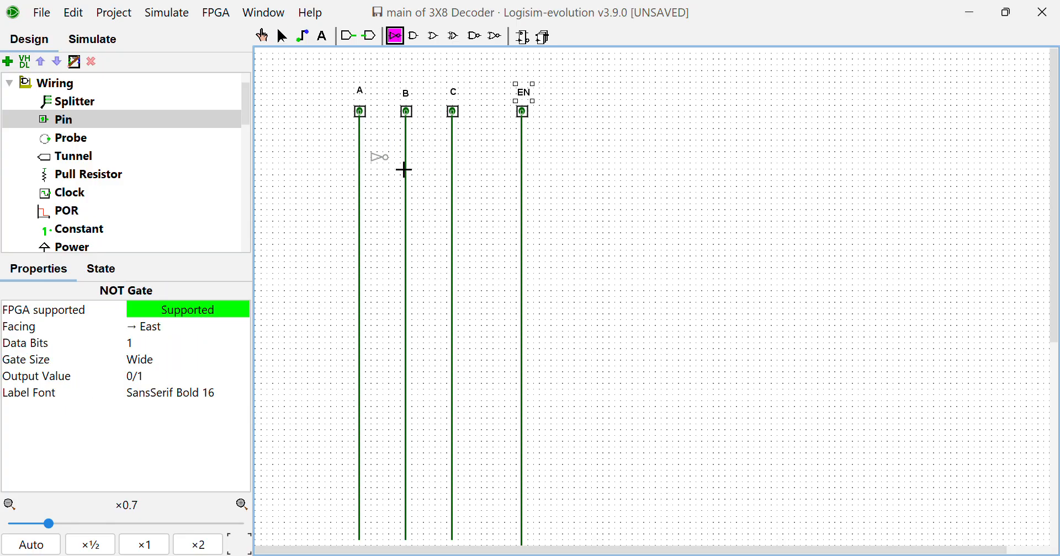
pyautogui.click(391, 158)
pyautogui.press('Down')
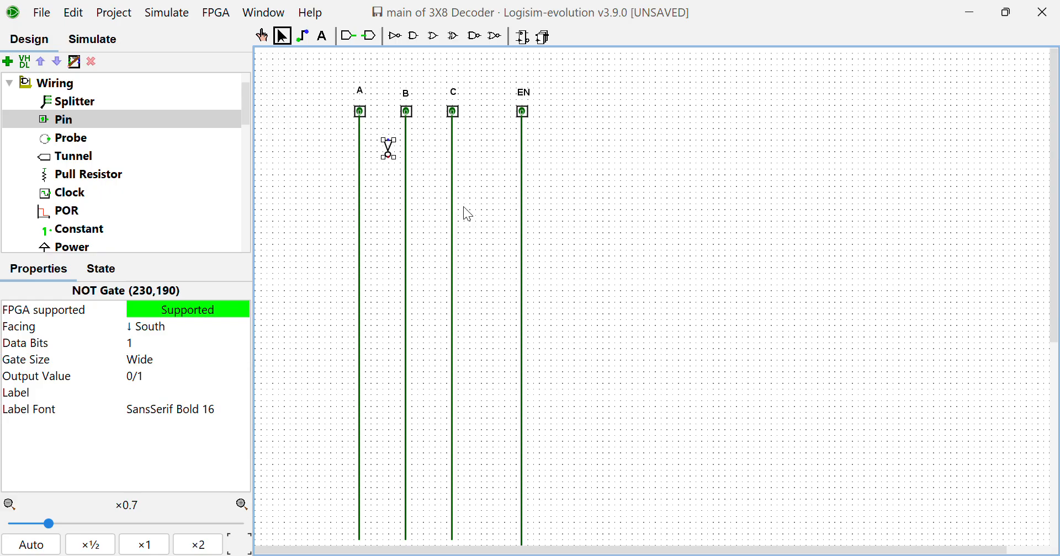
pyautogui.moveTo(393, 148); pyautogui.dragTo(388, 163)
pyautogui.hotkey('ctrl', 'd')
pyautogui.moveTo(398, 161); pyautogui.dragTo(435, 162)
pyautogui.hotkey('ctrl', 'd')
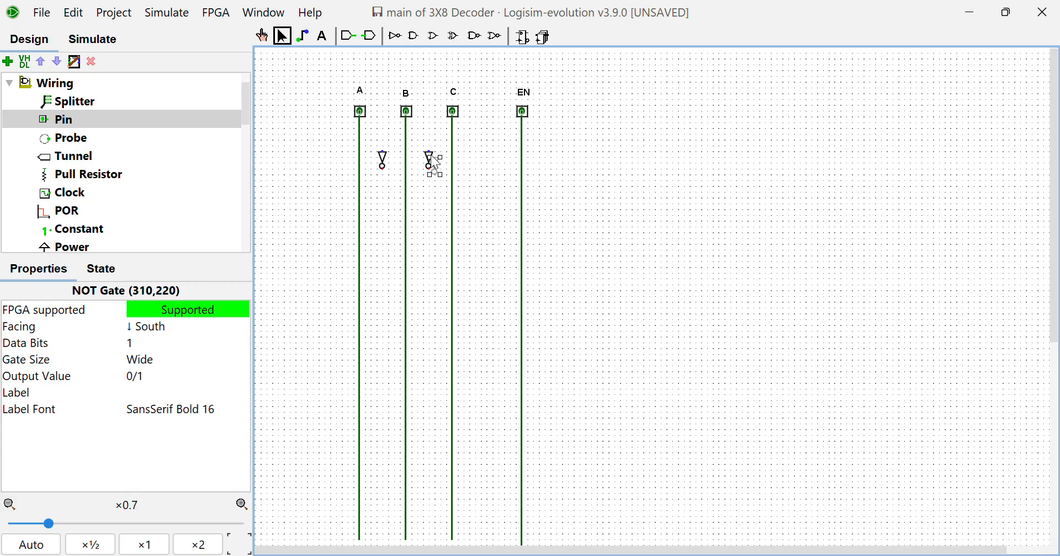
pyautogui.moveTo(438, 170)
pyautogui.mouseDown()
pyautogui.moveTo(493, 165)
pyautogui.moveTo(484, 141)
pyautogui.moveTo(360, 141)
pyautogui.mouseUp()
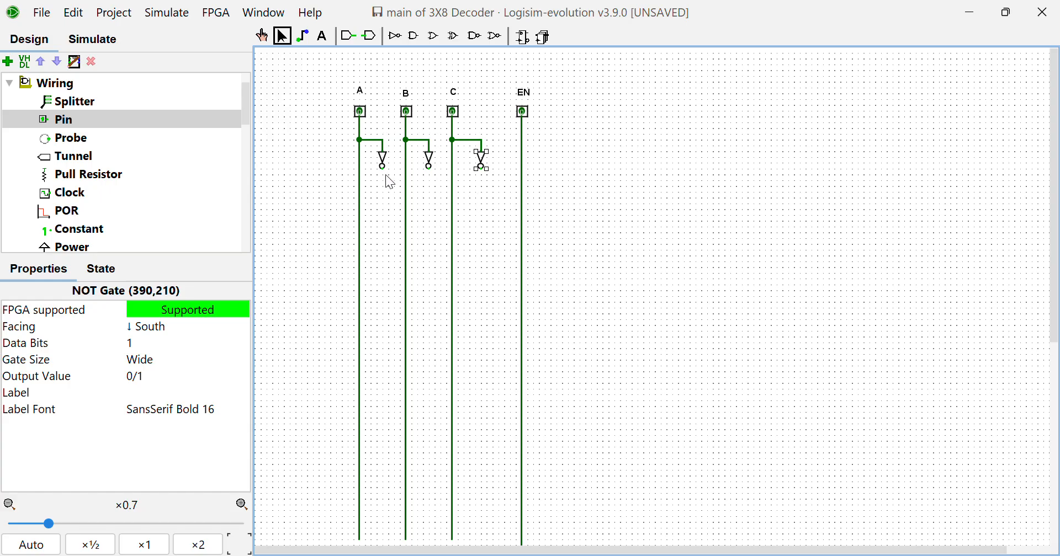
# Extend a long vertical wire downward from the output of each of the three NOT gates
pyautogui.moveTo(382, 167); pyautogui.dragTo(385, 544)
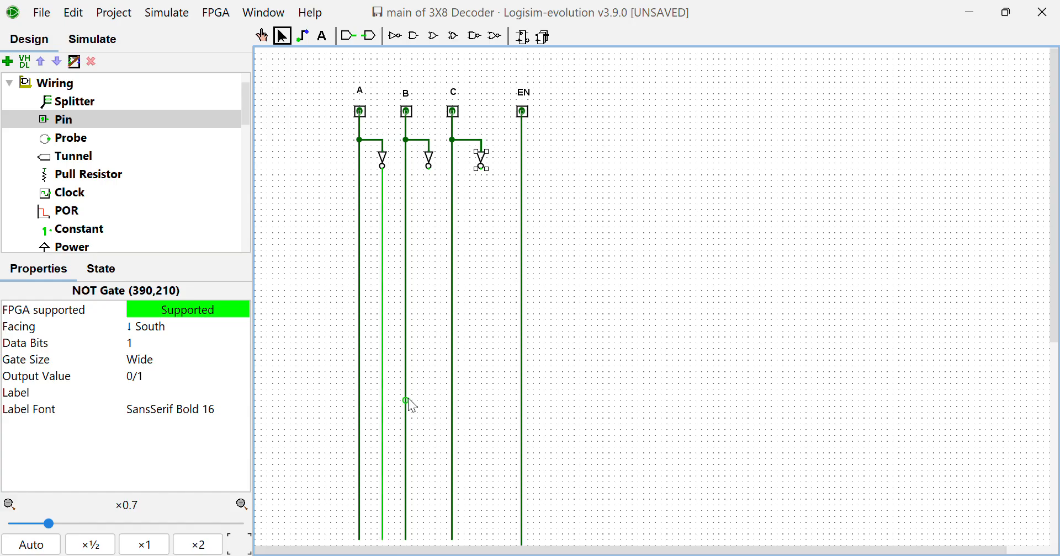
pyautogui.moveTo(429, 166); pyautogui.dragTo(430, 543)
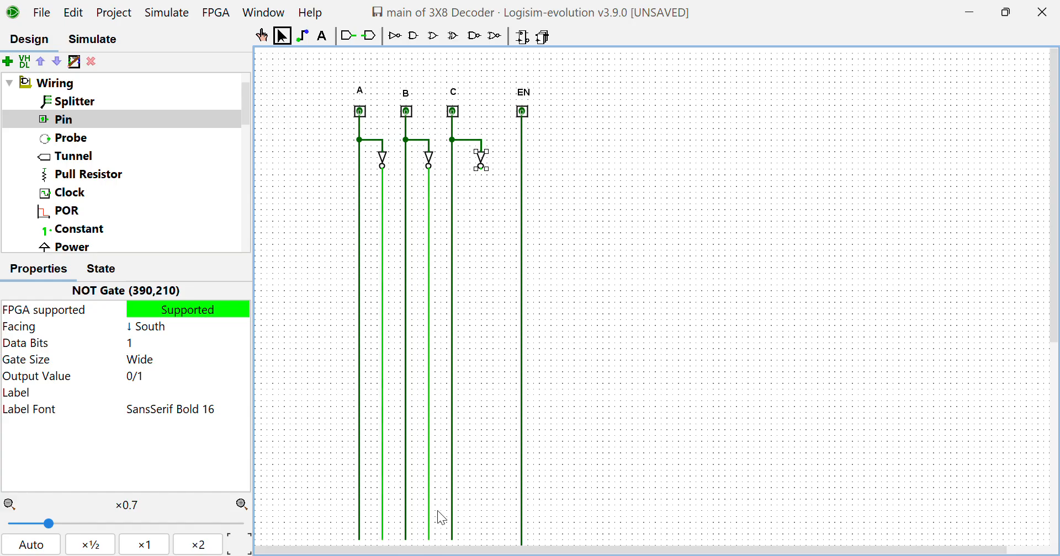
pyautogui.moveTo(480, 168); pyautogui.dragTo(484, 519)
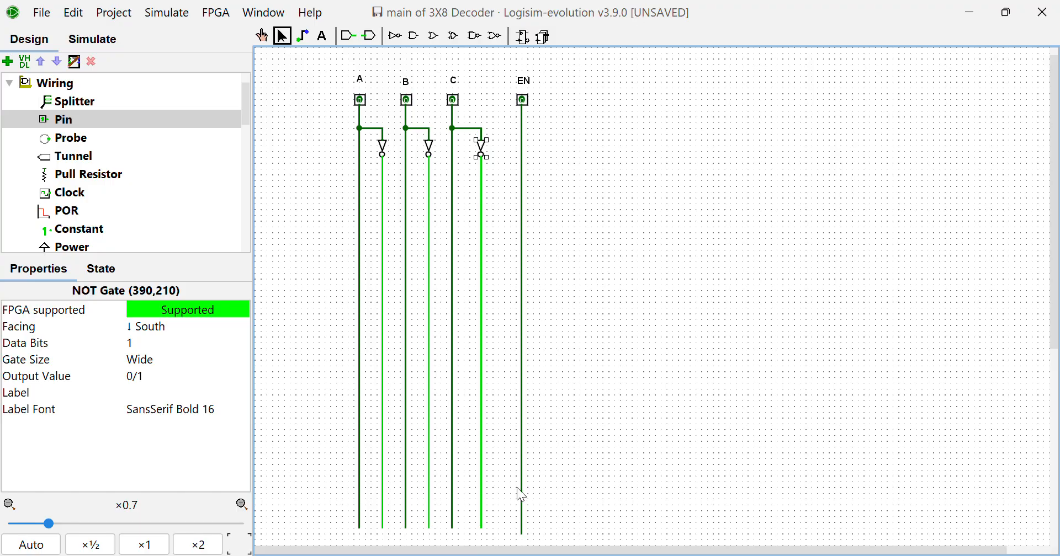
# Place an AND gate to the right of the EN line and set its number of inputs to 4
pyautogui.click(415, 37)
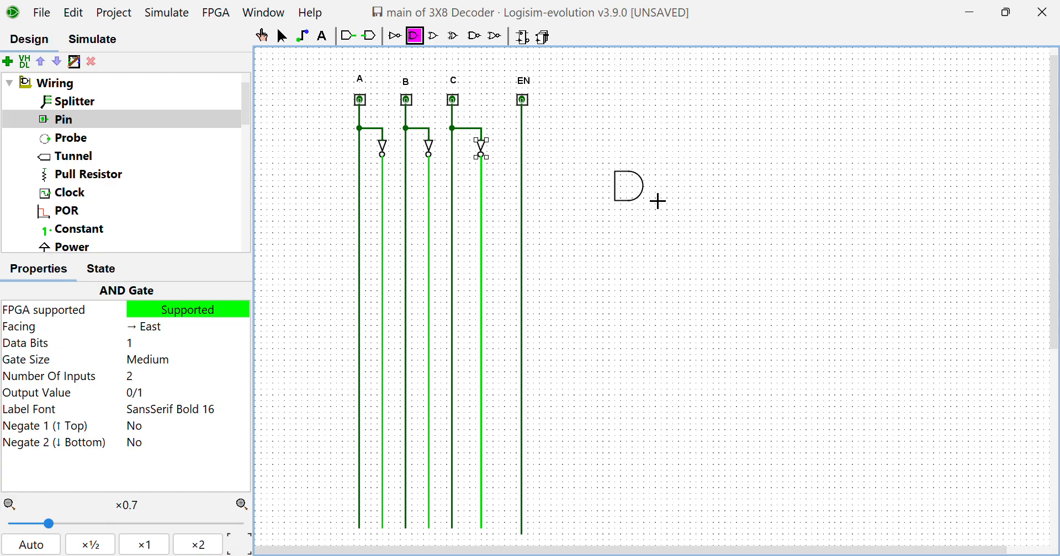
pyautogui.click(658, 201)
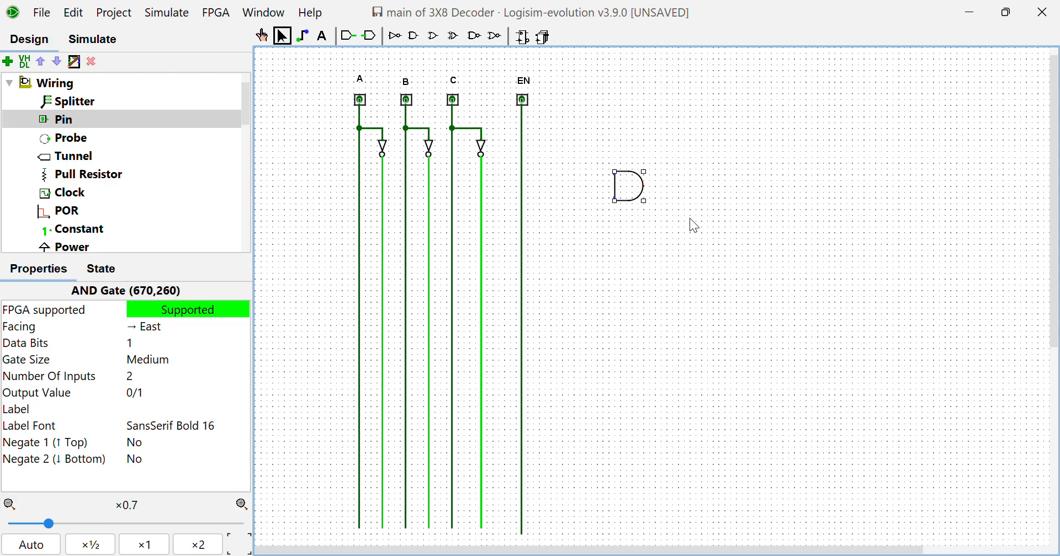
pyautogui.click(169, 382)
pyautogui.press('BackSpace')
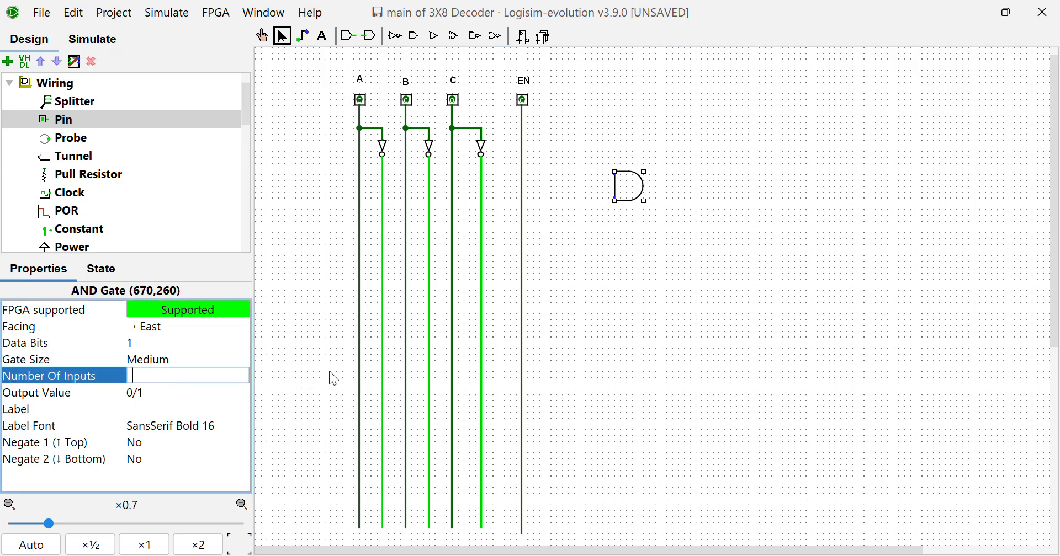
pyautogui.write('4')
pyautogui.press('Return')
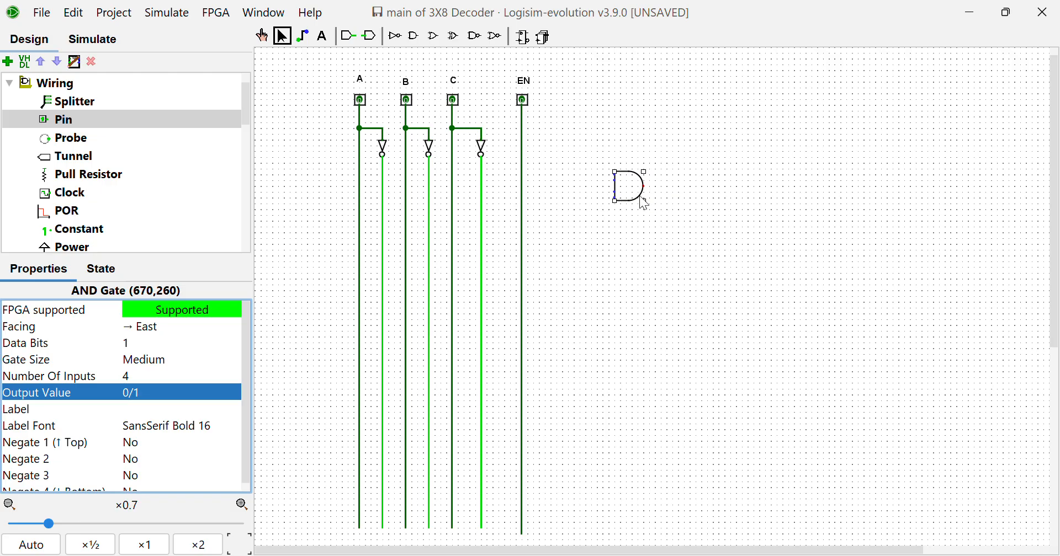
# Duplicate the four-input AND gate into a vertical column of eight evenly spaced gates
pyautogui.moveTo(640, 196); pyautogui.dragTo(663, 190)
pyautogui.hotkey('ctrl', 'd')
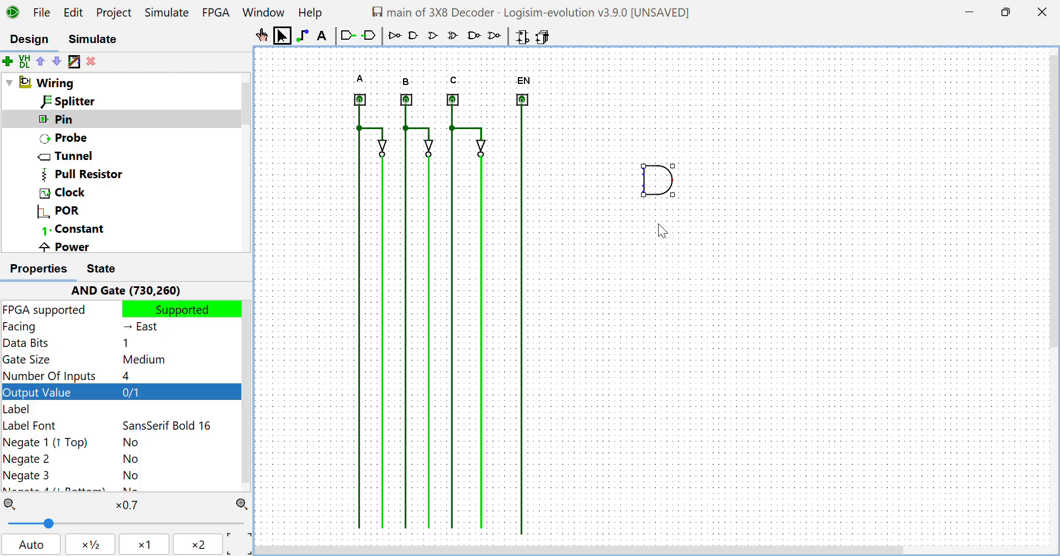
pyautogui.moveTo(661, 183); pyautogui.dragTo(627, 158)
pyautogui.hotkey('ctrl', 'd')
pyautogui.hotkey('ctrl', 'd')
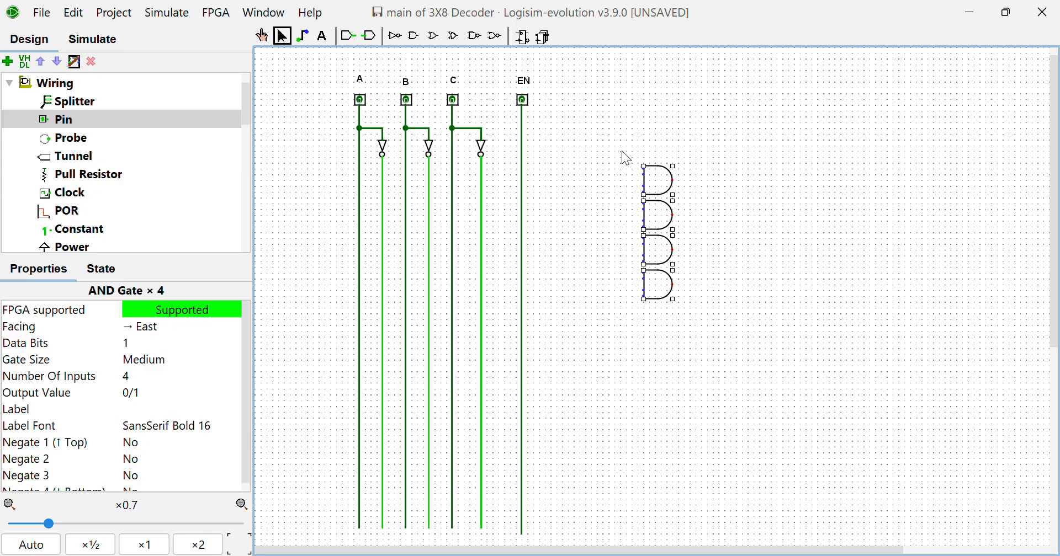
pyautogui.hotkey('ctrl', 'd')
pyautogui.moveTo(662, 221); pyautogui.dragTo(665, 362)
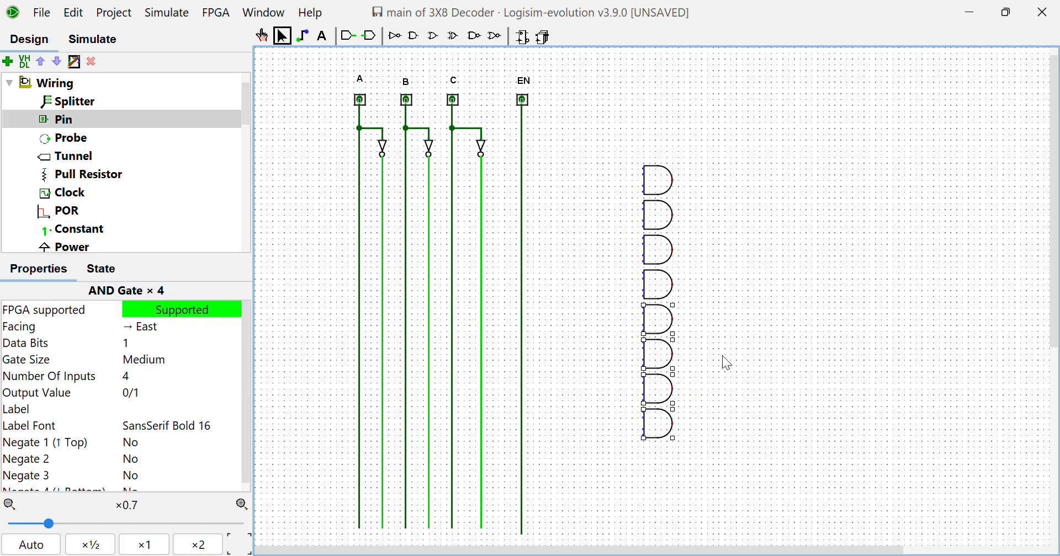
# Move all eight AND gates together, lower and closer to the EN line
pyautogui.moveTo(726, 480); pyautogui.dragTo(633, 217)
pyautogui.moveTo(641, 163); pyautogui.dragTo(640, 162)
pyautogui.moveTo(674, 268); pyautogui.dragTo(632, 313)
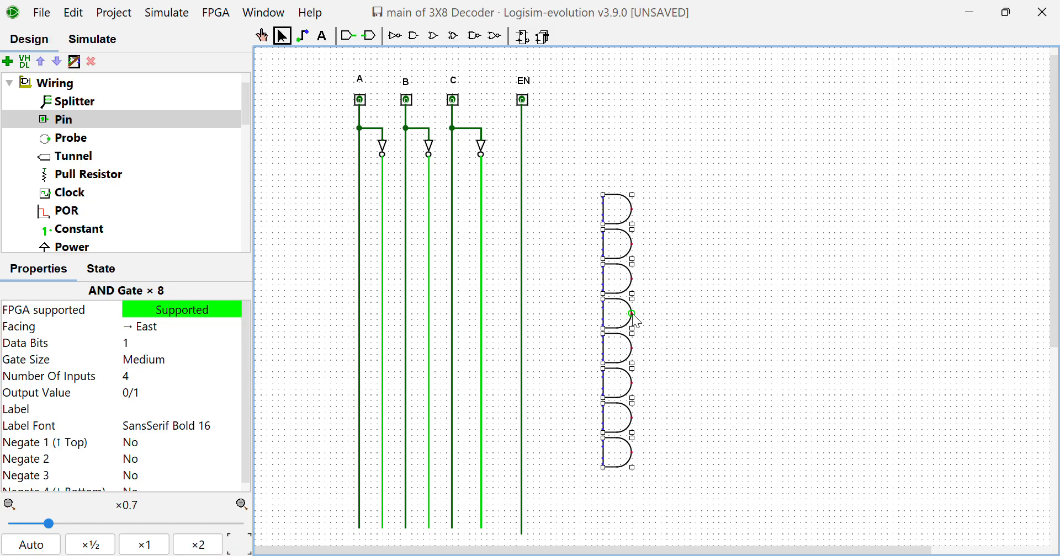
pyautogui.click(727, 328)
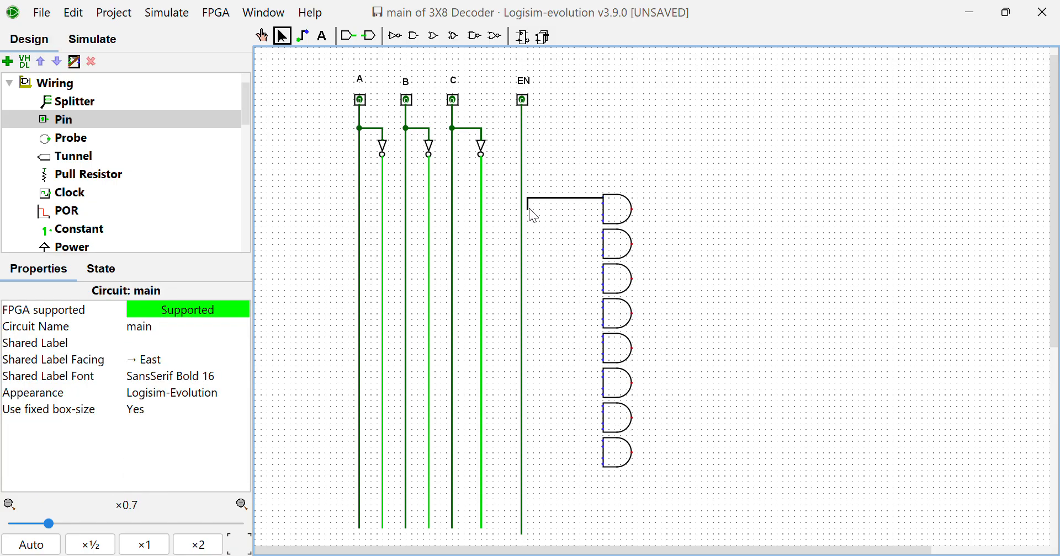
# Connect the top input of each of the eight AND gates to the vertical EN line
pyautogui.moveTo(521, 199); pyautogui.dragTo(521, 198)
pyautogui.moveTo(603, 233); pyautogui.dragTo(523, 234)
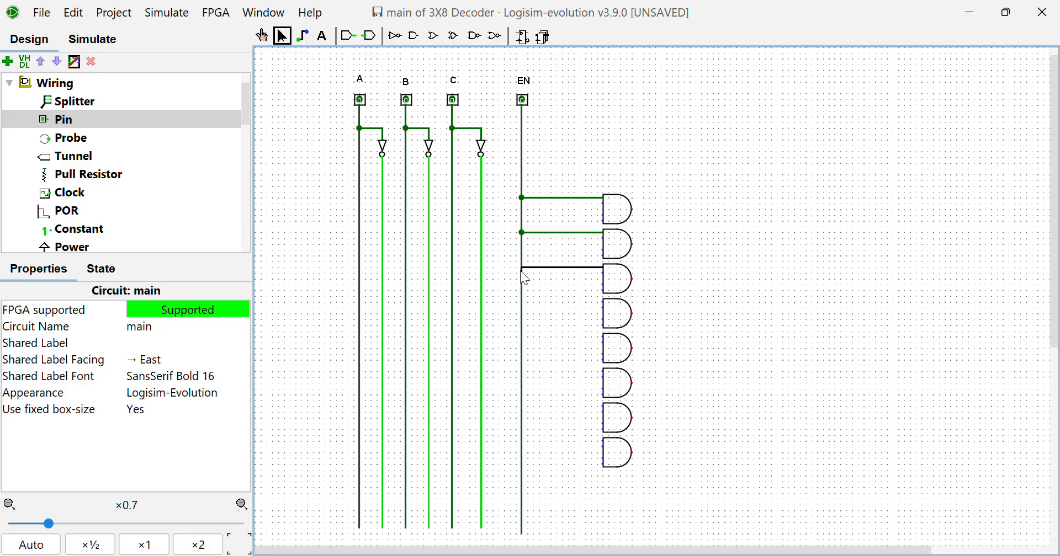
pyautogui.moveTo(521, 267); pyautogui.dragTo(521, 265)
pyautogui.moveTo(607, 305); pyautogui.dragTo(522, 303)
pyautogui.moveTo(601, 333)
pyautogui.mouseDown()
pyautogui.moveTo(547, 350)
pyautogui.moveTo(604, 338)
pyautogui.mouseUp()
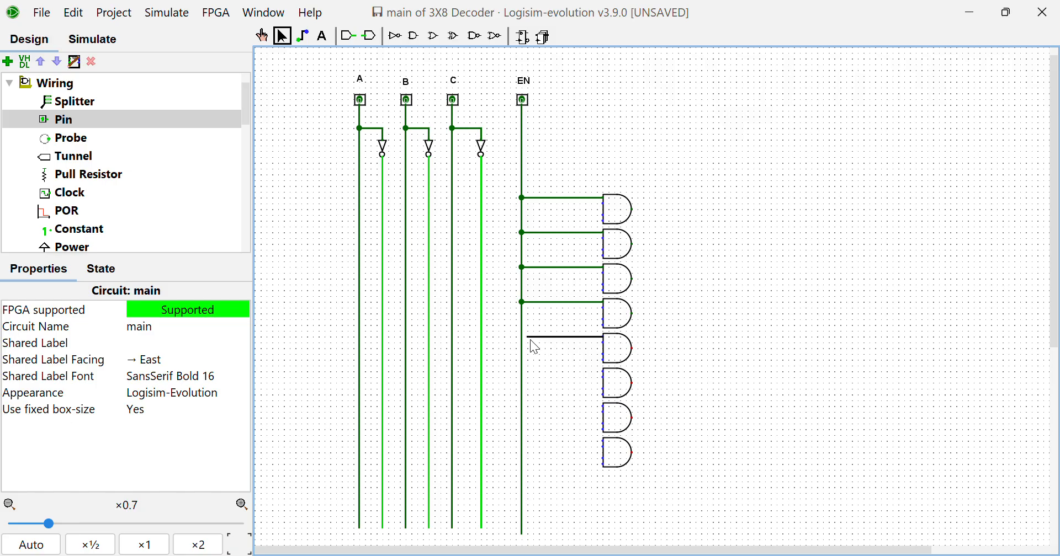
pyautogui.moveTo(521, 339); pyautogui.dragTo(521, 336)
pyautogui.moveTo(609, 372); pyautogui.dragTo(547, 371)
pyautogui.moveTo(522, 369); pyautogui.dragTo(523, 369)
pyautogui.moveTo(523, 408); pyautogui.dragTo(522, 407)
pyautogui.moveTo(603, 441); pyautogui.dragTo(551, 444)
pyautogui.moveTo(522, 440); pyautogui.dragTo(521, 441)
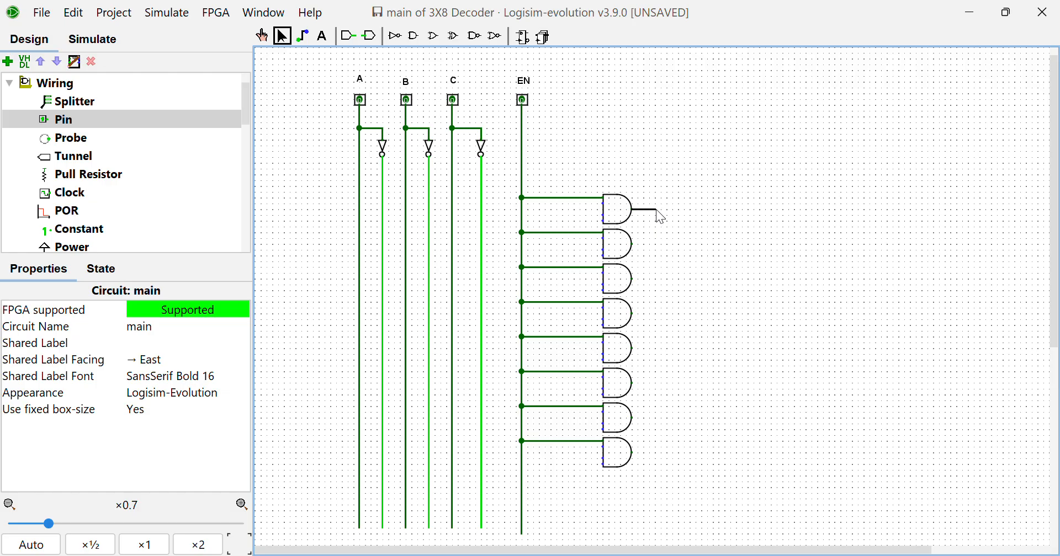
# Extend a short output wire to the right from each of the eight AND gates
pyautogui.moveTo(660, 210); pyautogui.dragTo(660, 210)
pyautogui.moveTo(632, 244); pyautogui.dragTo(661, 243)
pyautogui.moveTo(638, 317)
pyautogui.mouseDown()
pyautogui.moveTo(654, 317)
pyautogui.moveTo(633, 313)
pyautogui.mouseUp()
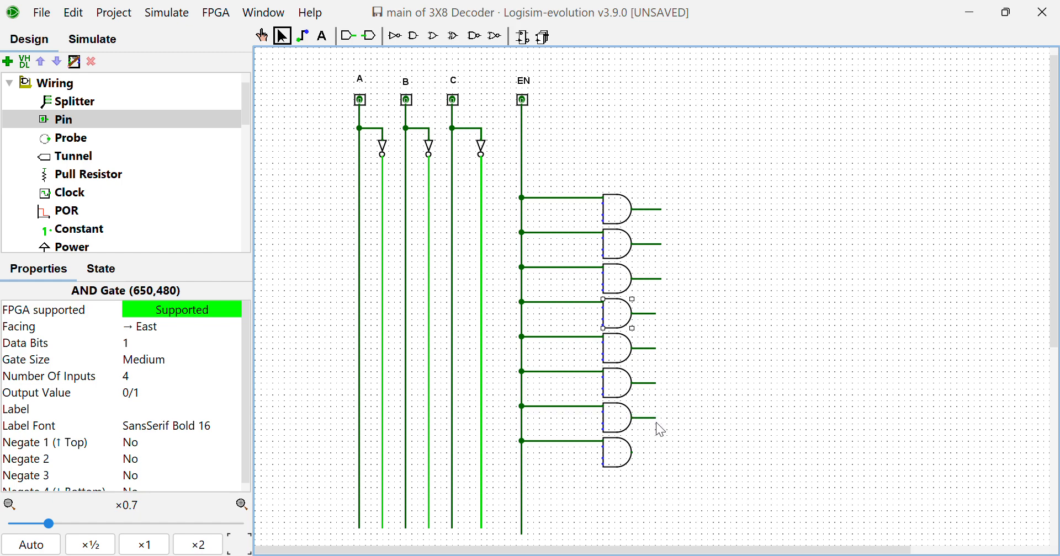
pyautogui.moveTo(632, 454); pyautogui.dragTo(649, 455)
# Place an LED at the end of the topmost AND gate's output wire
pyautogui.scroll(-5, 66, 160)
pyautogui.scroll(-5, 66, 157)
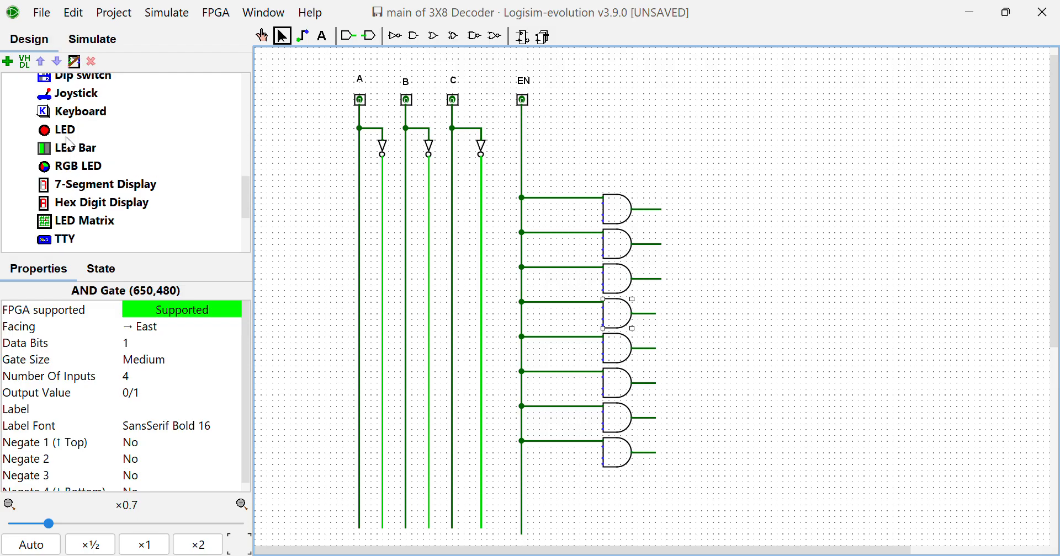
pyautogui.click(69, 128)
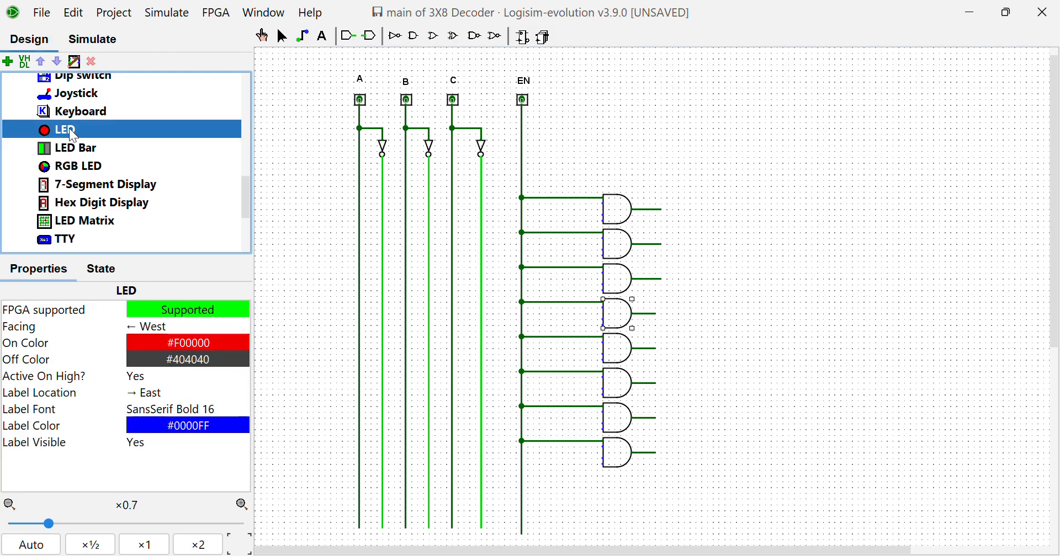
pyautogui.click(666, 209)
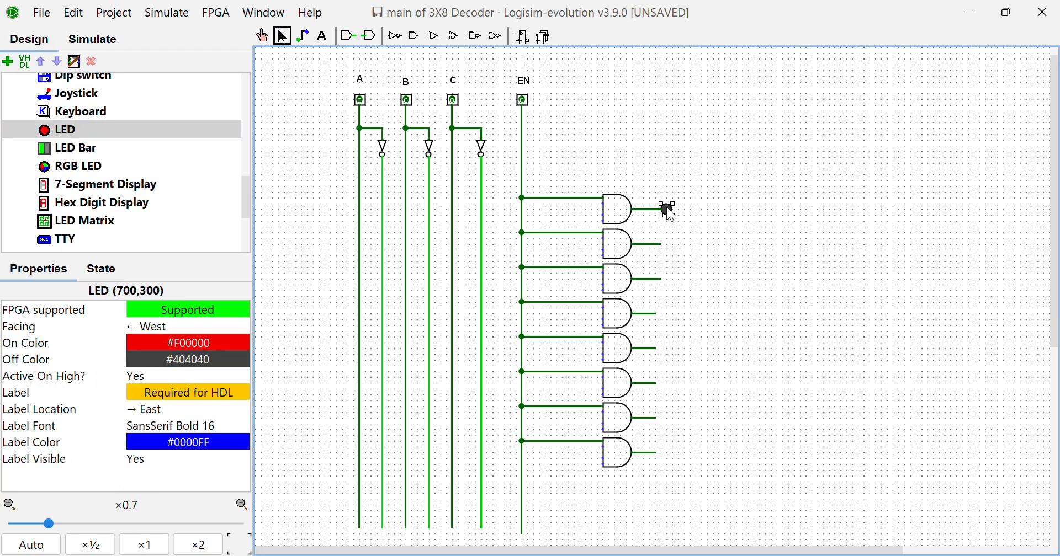
# Duplicate the LED seven times and attach one copy to the output wire of each remaining AND gate
pyautogui.hotkey('ctrl', 'd')
pyautogui.moveTo(669, 213); pyautogui.dragTo(665, 247)
pyautogui.hotkey('ctrl', 'd')
pyautogui.moveTo(673, 247); pyautogui.dragTo(665, 276)
pyautogui.hotkey('ctrl', 'd')
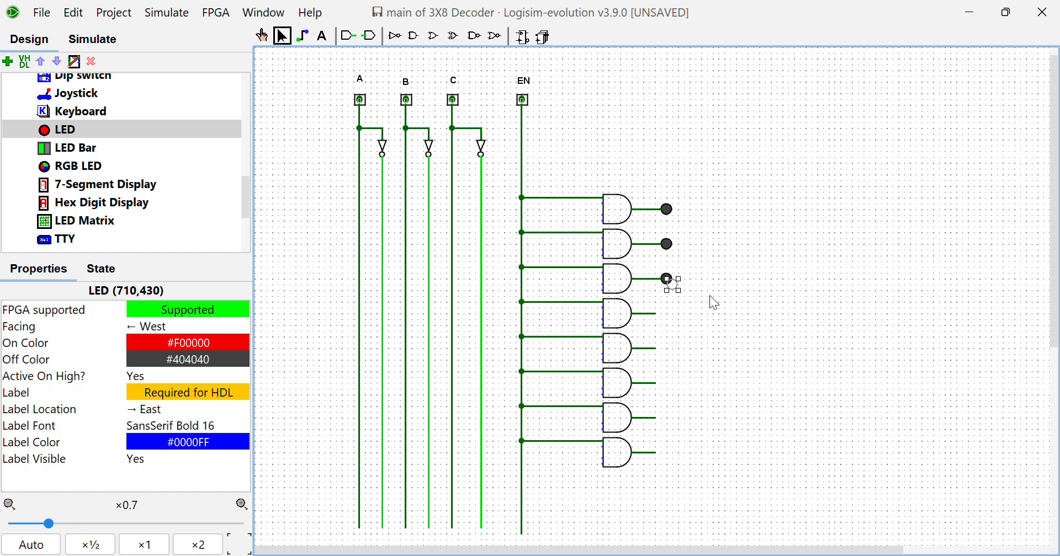
pyautogui.moveTo(667, 286); pyautogui.dragTo(665, 320)
pyautogui.hotkey('ctrl', 'd')
pyautogui.moveTo(677, 338); pyautogui.dragTo(664, 352)
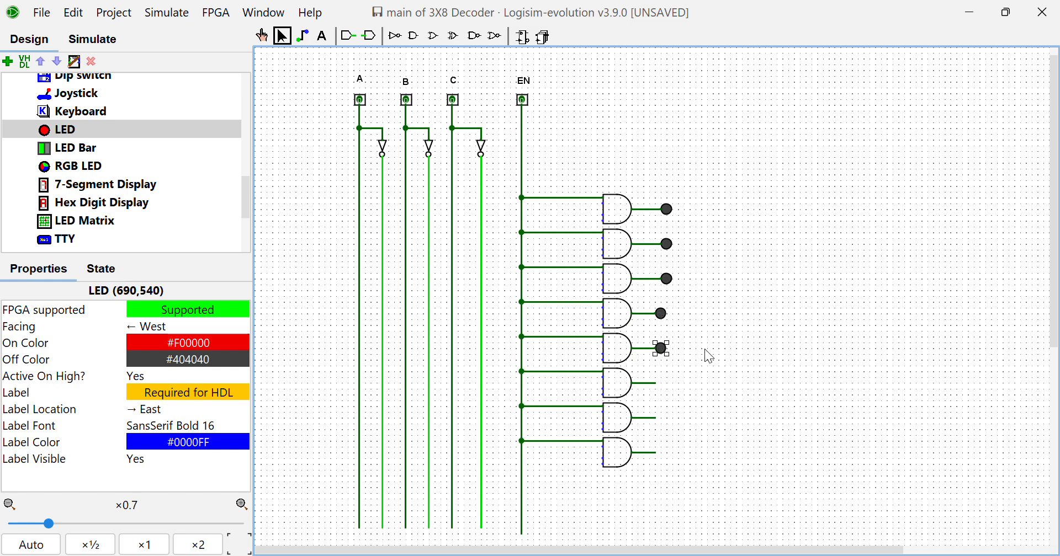
pyautogui.hotkey('ctrl', 'd')
pyautogui.moveTo(673, 359); pyautogui.dragTo(662, 388)
pyautogui.hotkey('ctrl', 'd')
pyautogui.moveTo(669, 390); pyautogui.dragTo(668, 425)
pyautogui.hotkey('ctrl', 'd')
pyautogui.moveTo(665, 422); pyautogui.dragTo(659, 452)
# Add the text labels D0, D1, D2 and D3 to the right of the upper four LEDs, in order downward
pyautogui.click(321, 38)
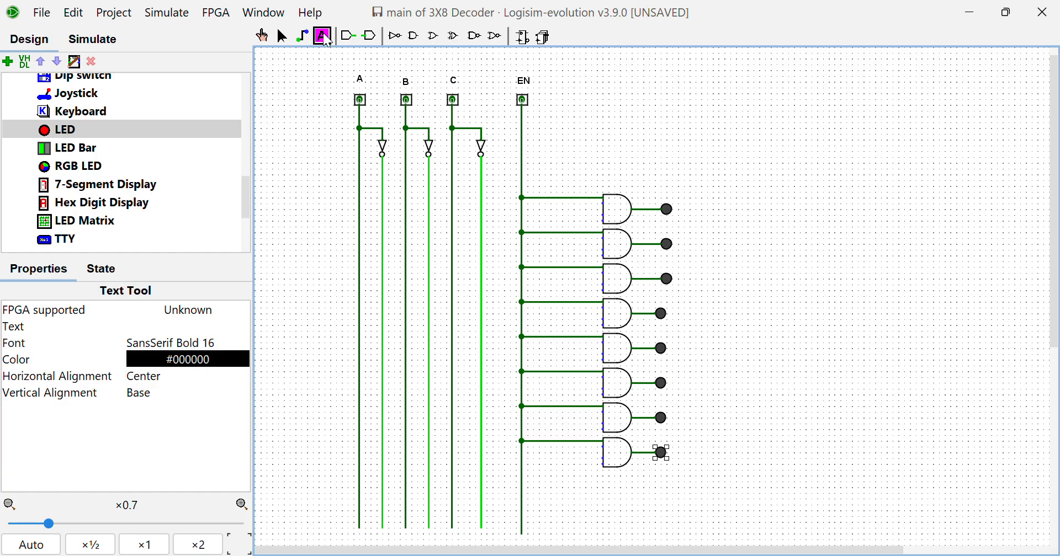
pyautogui.click(708, 215)
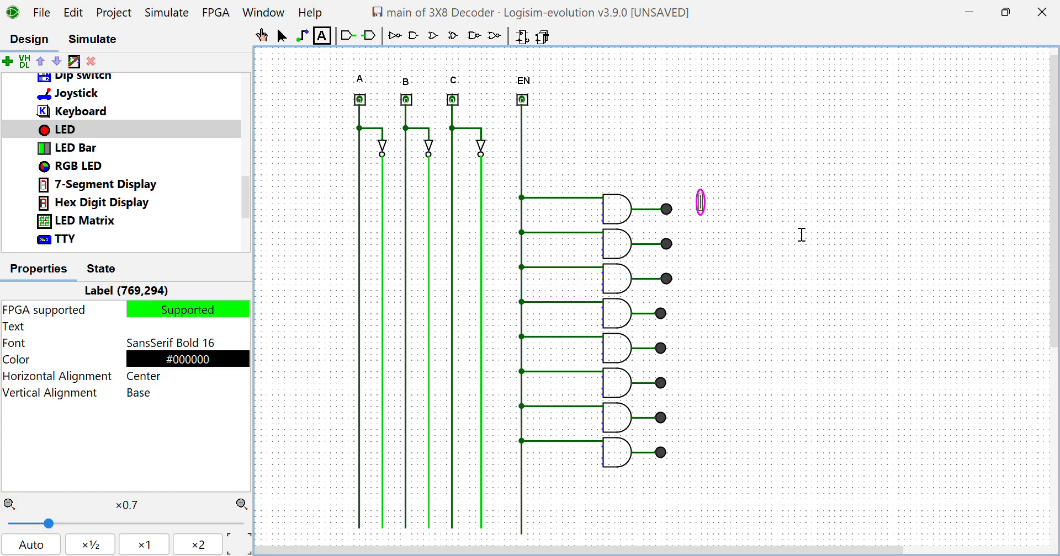
pyautogui.write('D0')
pyautogui.click(700, 240)
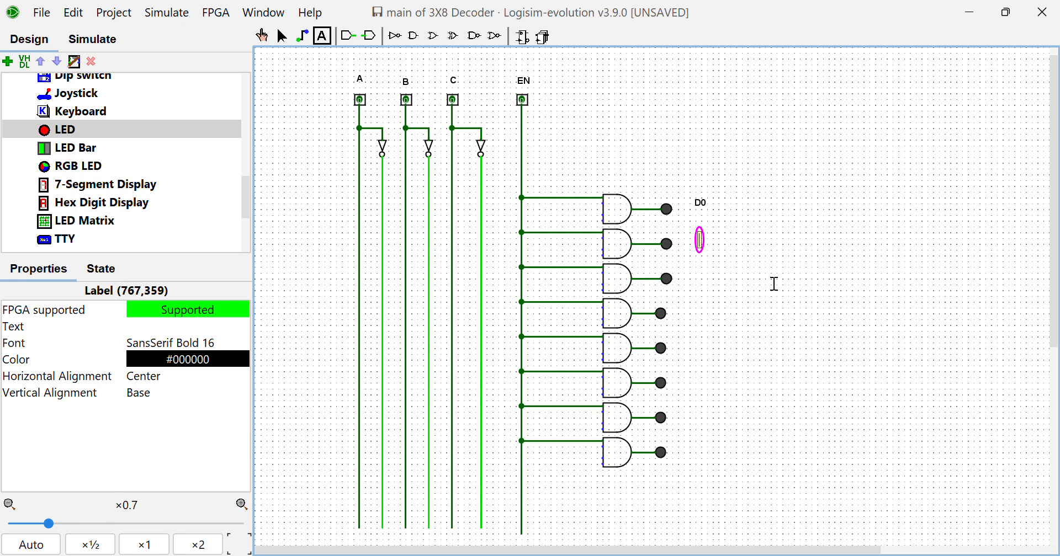
pyautogui.write('D1')
pyautogui.click(706, 279)
pyautogui.write('D2')
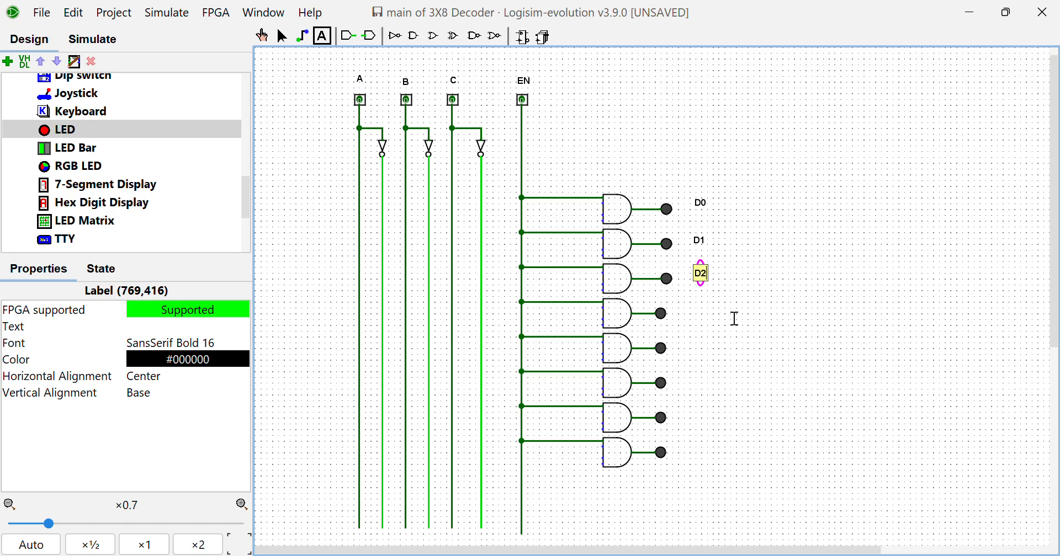
pyautogui.click(705, 324)
pyautogui.write('D3')
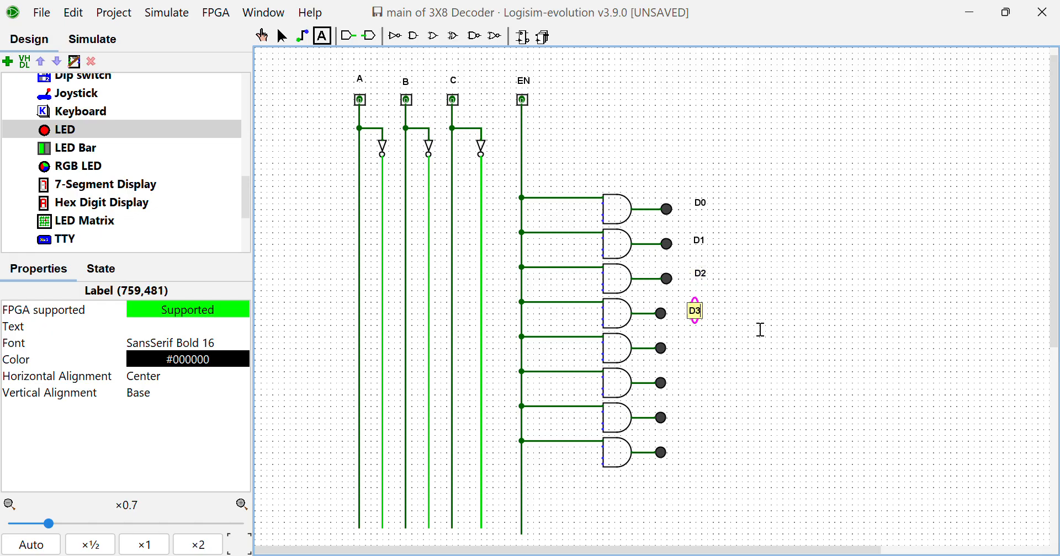
# Add the text labels D4, D5, D6 and D7 to the right of the lower four LEDs, in order downward
pyautogui.click(737, 353)
pyautogui.write('D4')
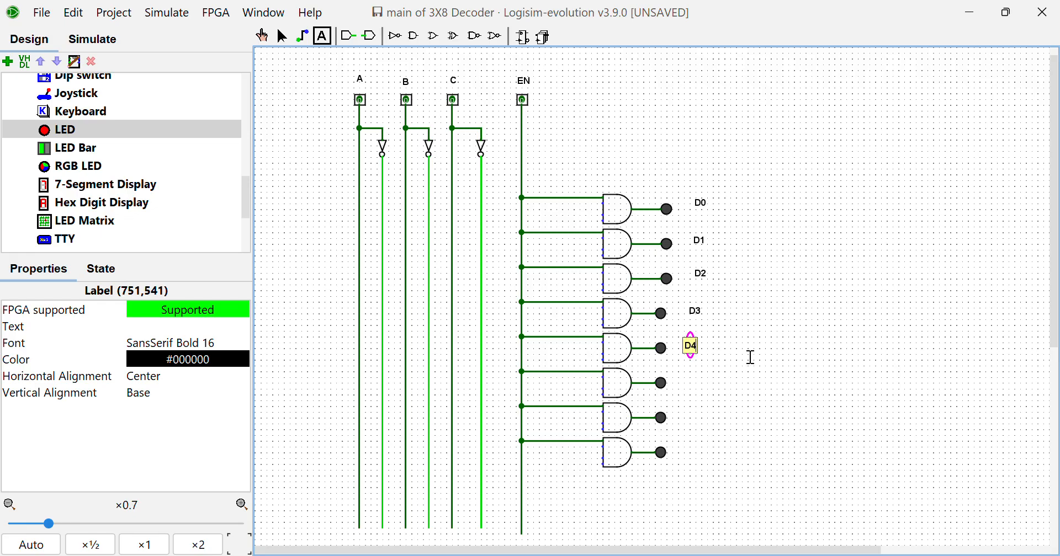
pyautogui.click(694, 387)
pyautogui.write('D5')
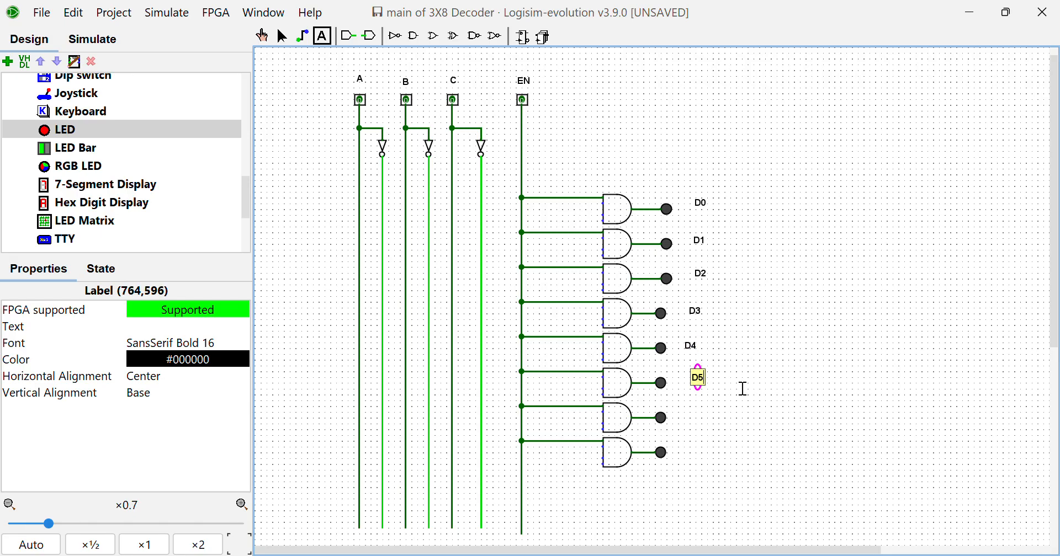
pyautogui.click(707, 424)
pyautogui.write('D6')
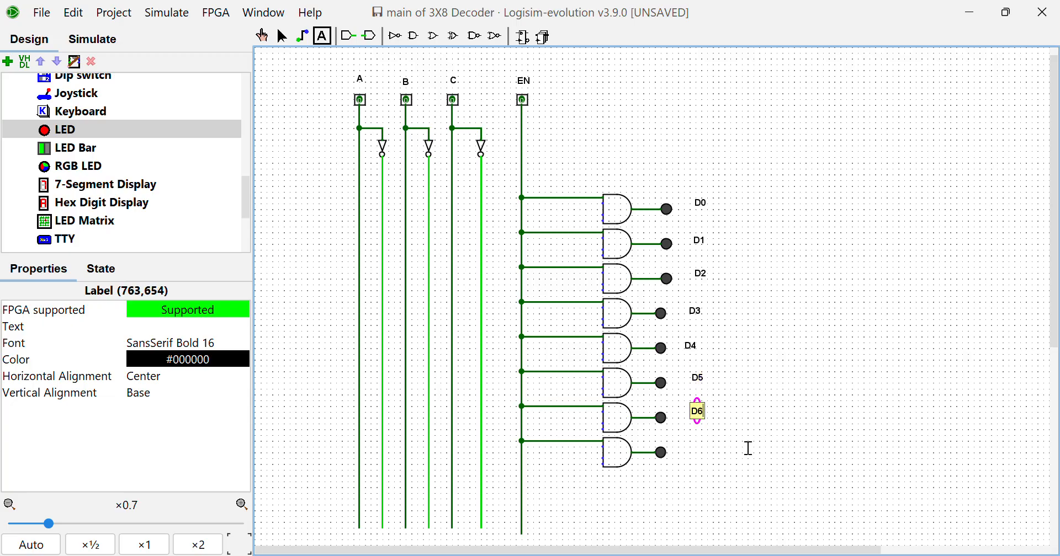
pyautogui.click(701, 456)
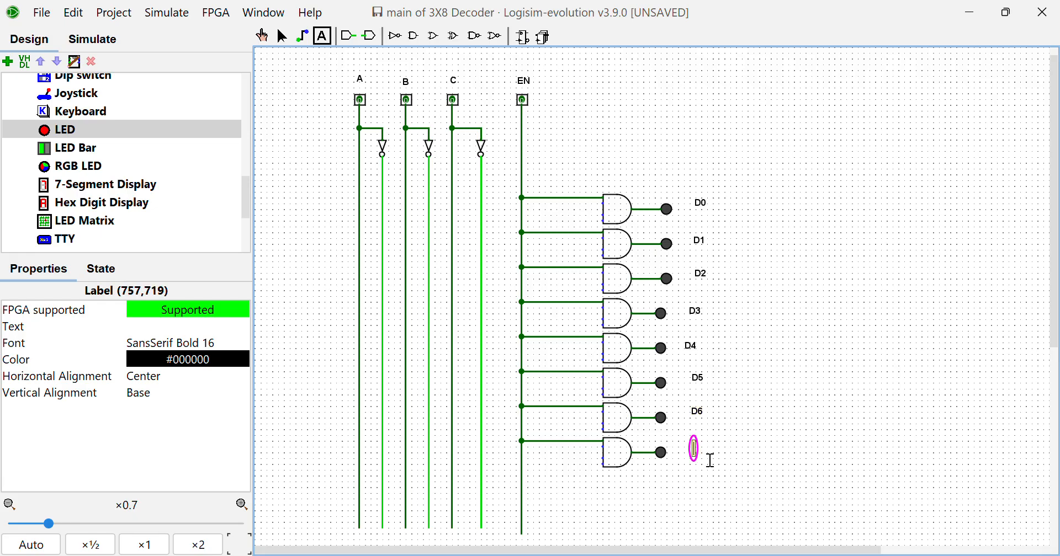
pyautogui.write('D7')
pyautogui.click(282, 36)
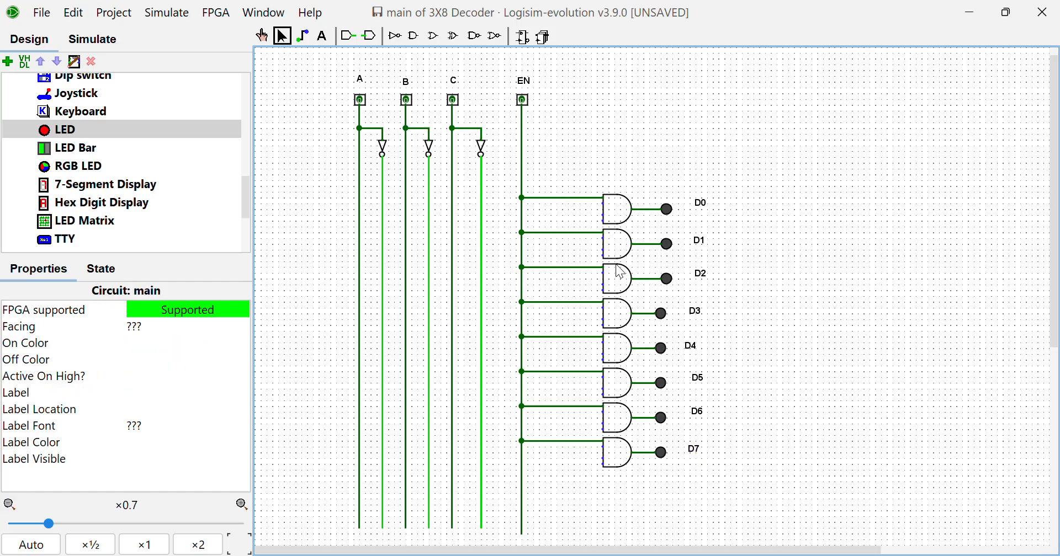
# Wire the three free inputs of the D0 AND gate to the inverted A, inverted B and inverted C lines
pyautogui.scroll(4, 618, 270)
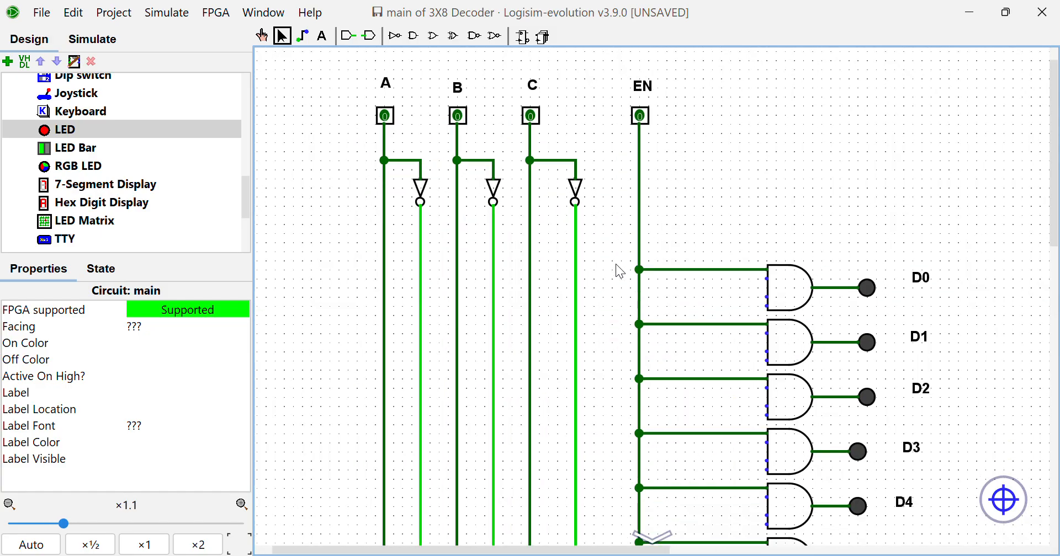
pyautogui.scroll(-1, 618, 269)
pyautogui.scroll(4, 619, 269)
pyautogui.hscroll(-2, 619, 270)
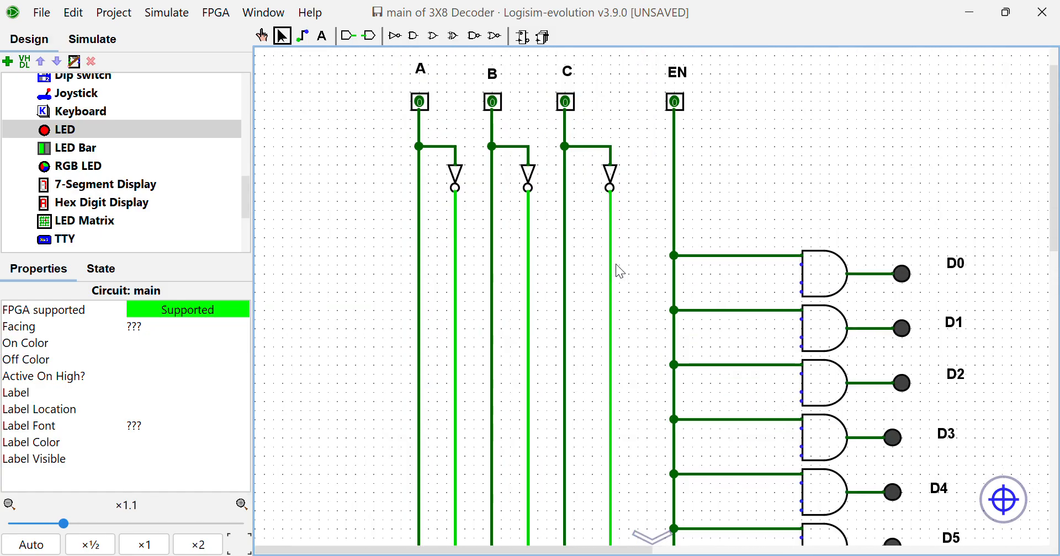
pyautogui.scroll(1, 619, 270)
pyautogui.scroll(-3, 619, 270)
pyautogui.hscroll(4, 619, 270)
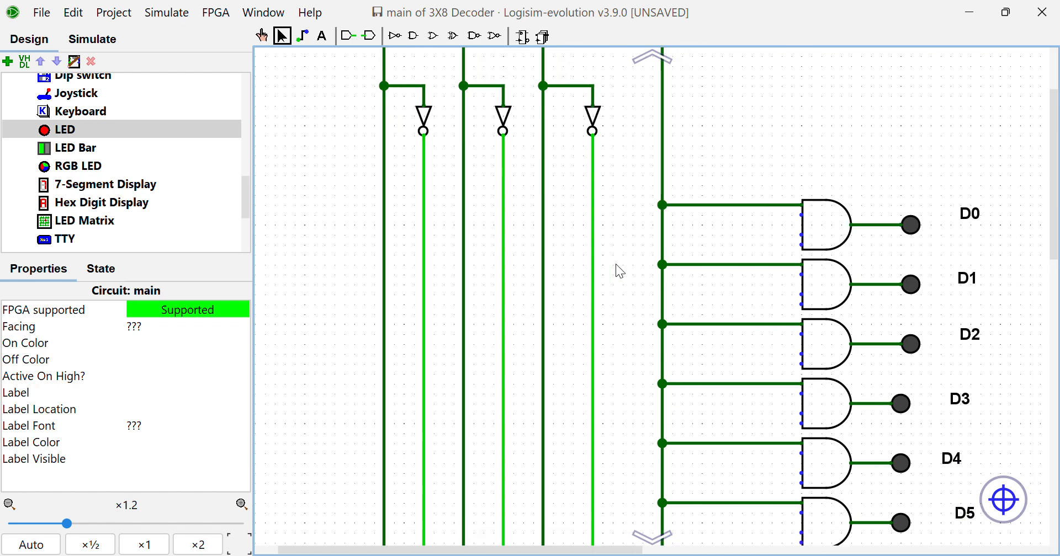
pyautogui.scroll(-2, 620, 270)
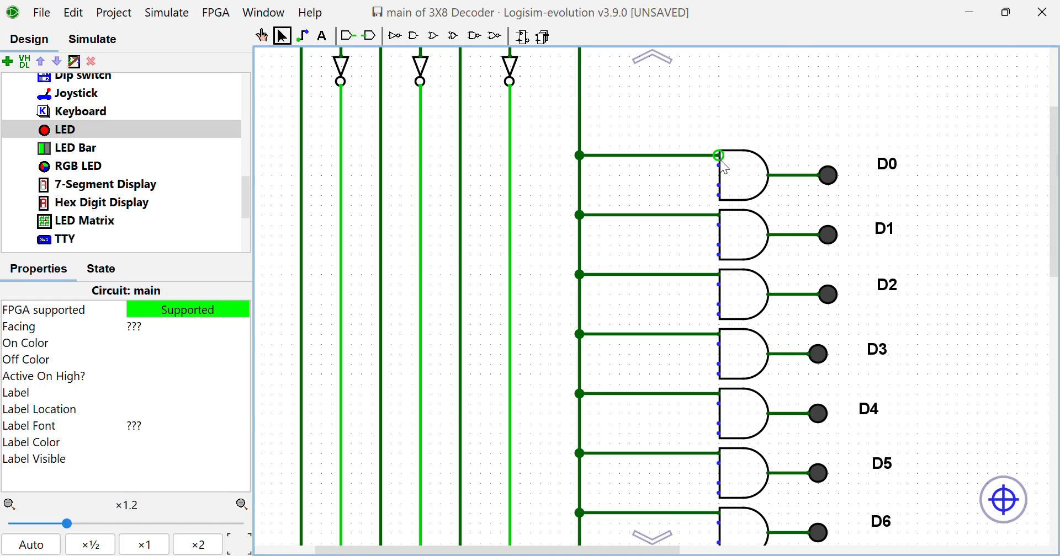
pyautogui.moveTo(718, 165); pyautogui.dragTo(341, 165)
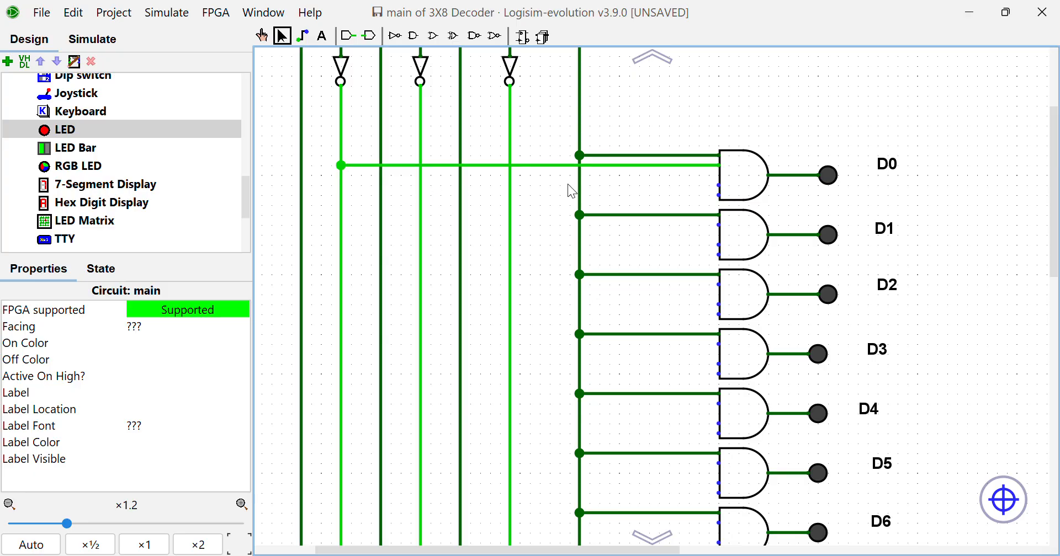
pyautogui.moveTo(719, 187); pyautogui.dragTo(497, 197)
pyautogui.moveTo(429, 187); pyautogui.dragTo(420, 185)
pyautogui.moveTo(706, 195); pyautogui.dragTo(513, 196)
# Wire the three free inputs of the D1 AND gate to the inverted A, inverted B and direct C lines
pyautogui.scroll(-1, 630, 230)
pyautogui.scroll(-2, 630, 220)
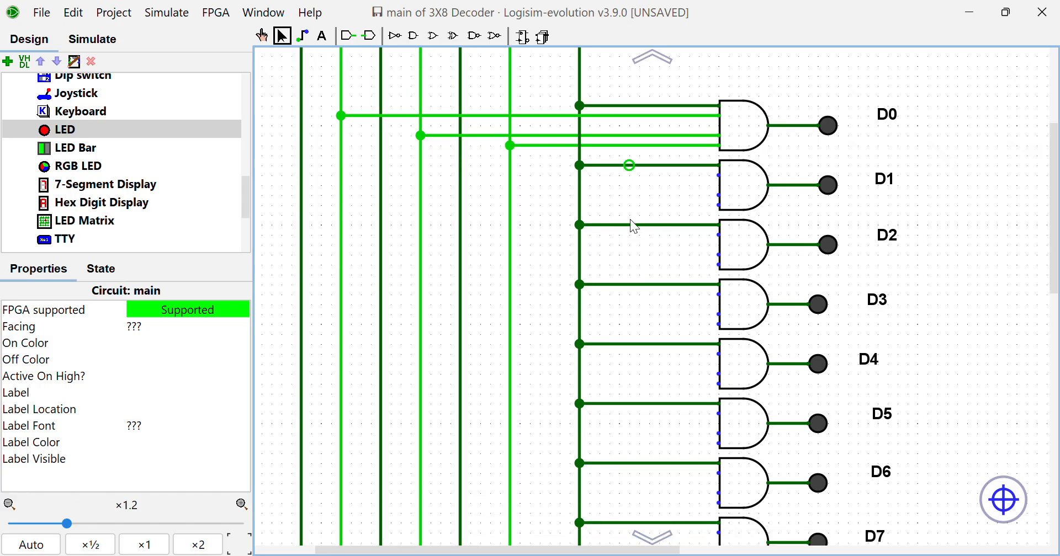
pyautogui.moveTo(717, 159); pyautogui.dragTo(341, 160)
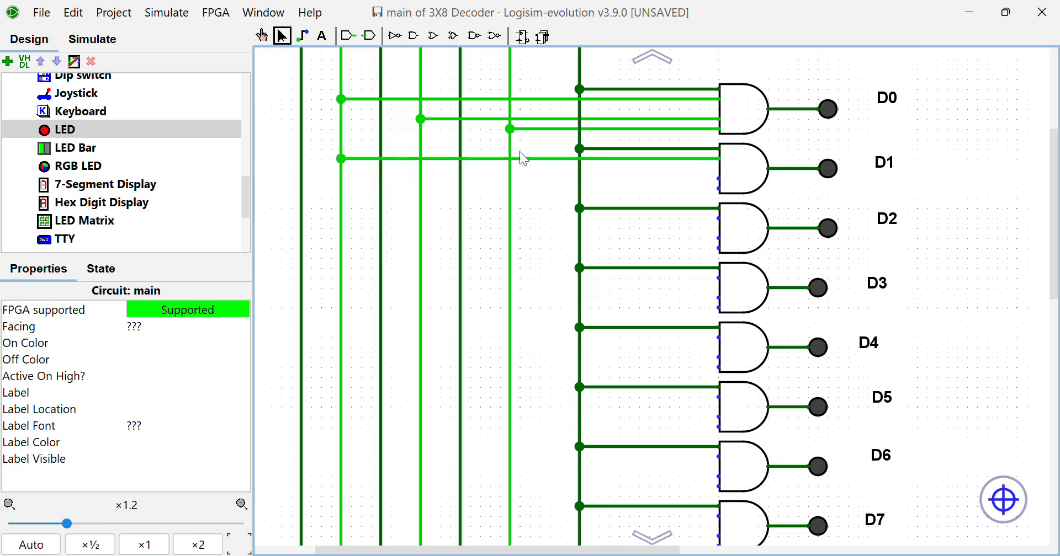
pyautogui.moveTo(717, 178); pyautogui.dragTo(423, 180)
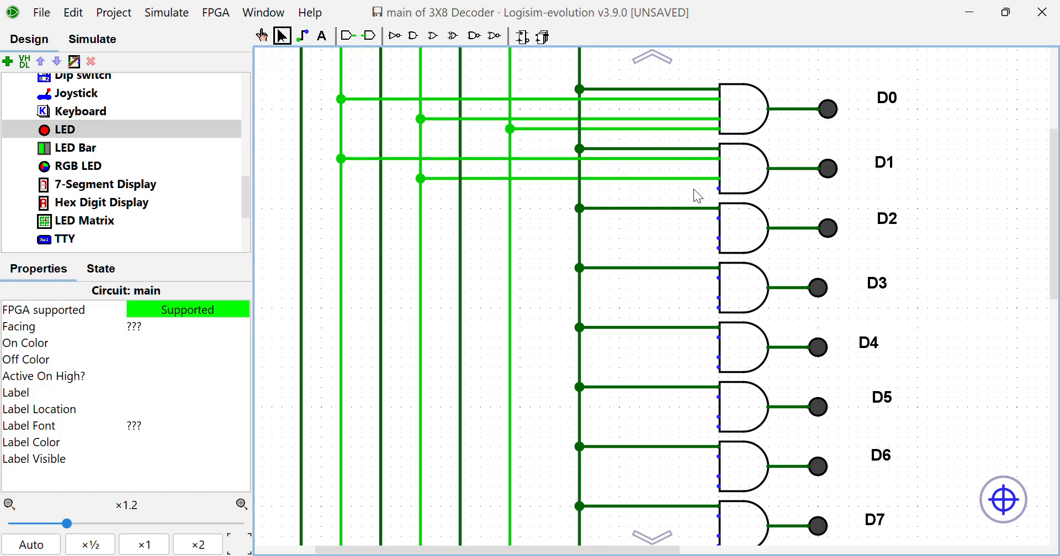
pyautogui.moveTo(716, 188); pyautogui.dragTo(463, 198)
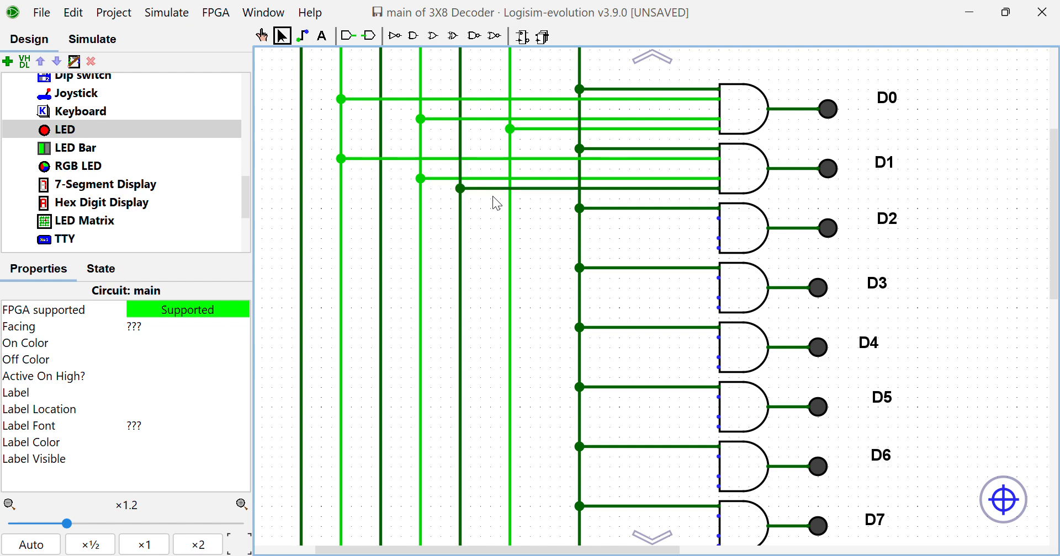
# Wire the three free inputs of the D2 AND gate to the inverted A, direct B and inverted C lines
pyautogui.scroll(-3, 580, 207)
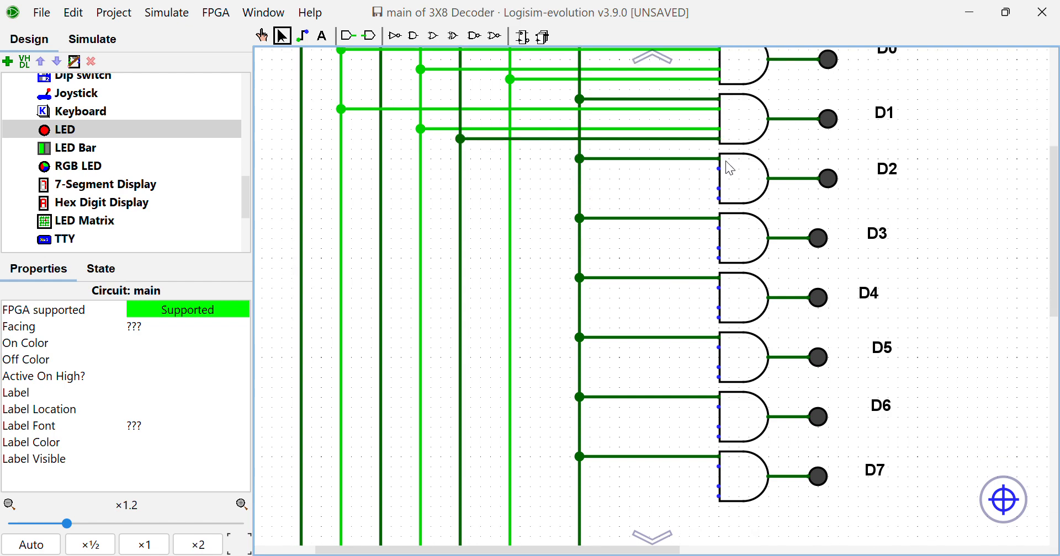
pyautogui.moveTo(717, 169); pyautogui.dragTo(343, 171)
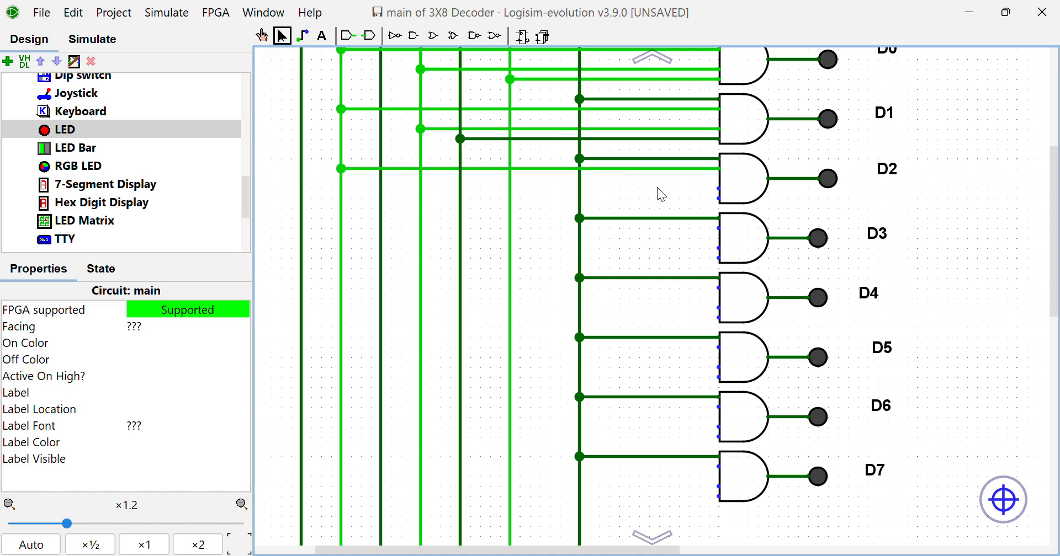
pyautogui.moveTo(717, 189); pyautogui.dragTo(461, 190)
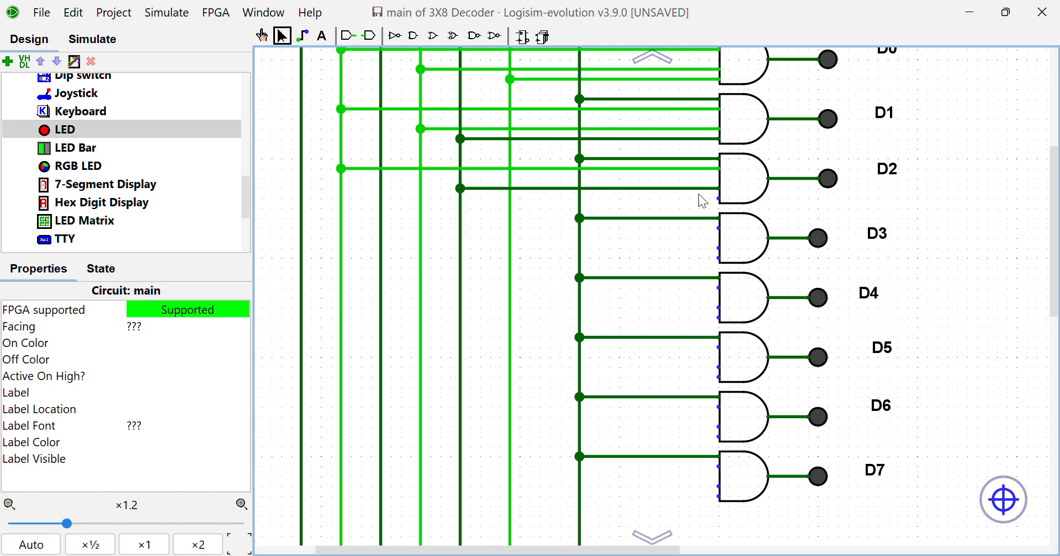
pyautogui.hotkey('ctrl', 'z')
pyautogui.moveTo(719, 188); pyautogui.dragTo(384, 195)
pyautogui.moveTo(707, 199); pyautogui.dragTo(510, 199)
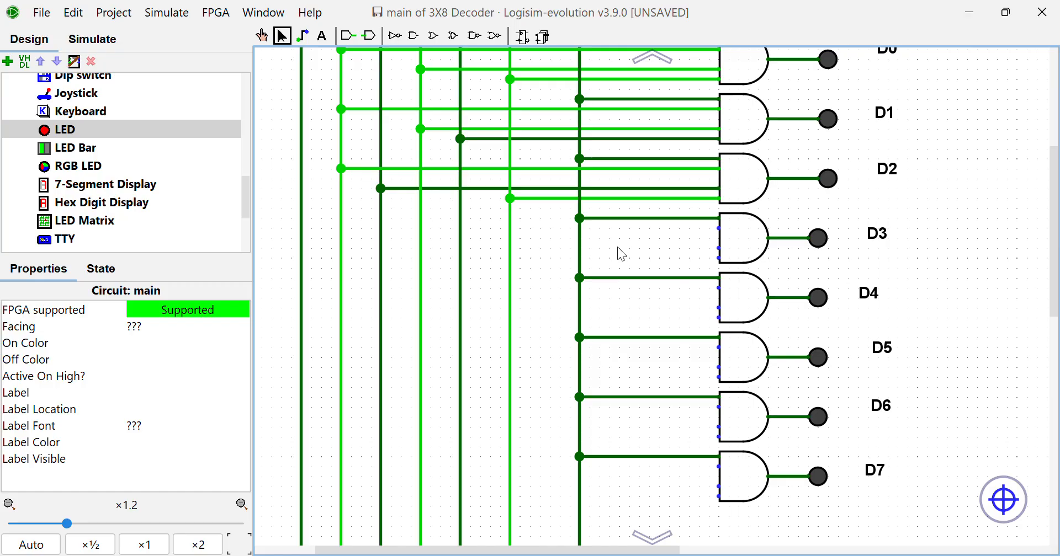
# Wire the three free inputs of the D3 AND gate to the inverted A, direct B and direct C lines
pyautogui.scroll(1, 618, 248)
pyautogui.scroll(2, 619, 248)
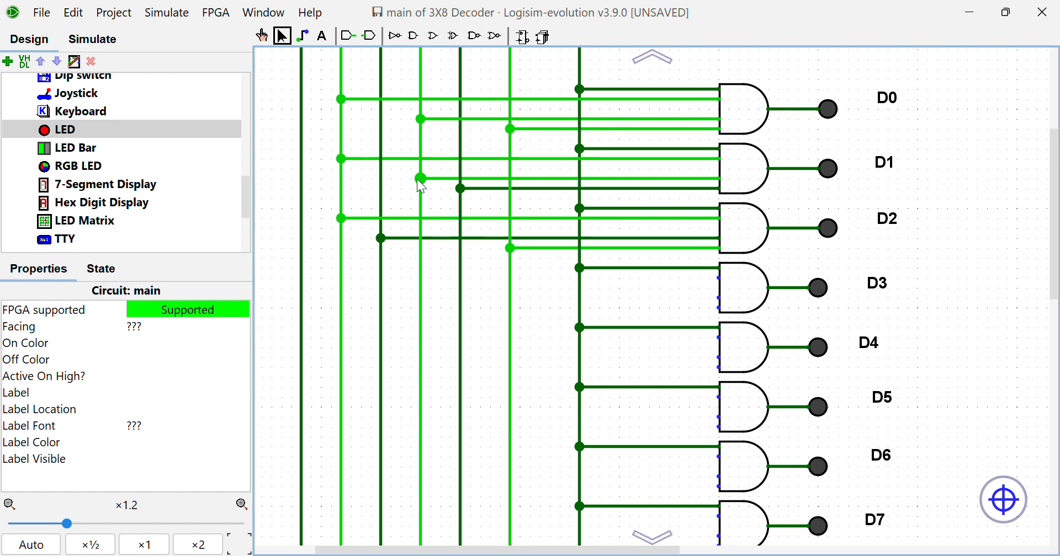
pyautogui.scroll(-2, 508, 202)
pyautogui.scroll(-1, 508, 202)
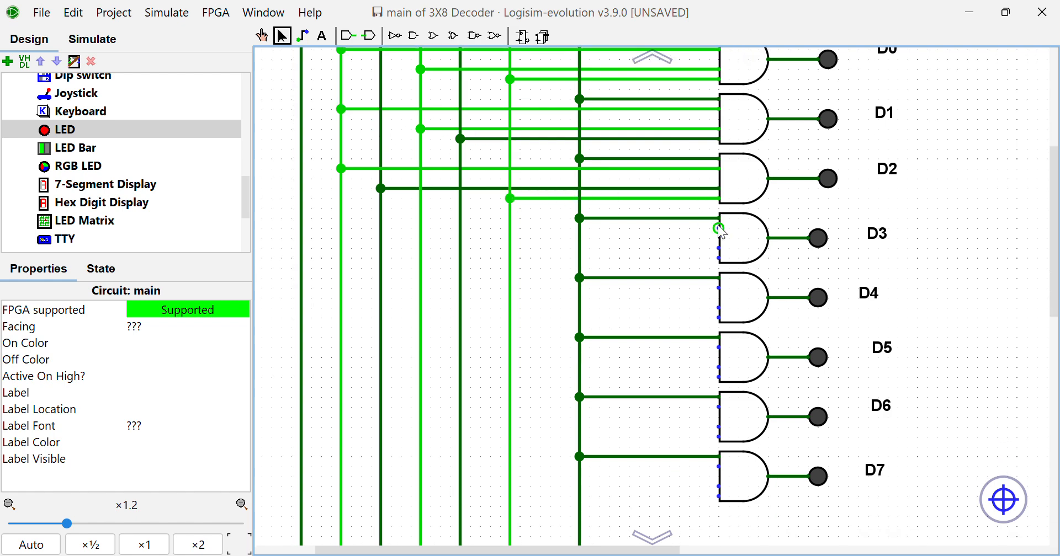
pyautogui.moveTo(719, 236)
pyautogui.mouseDown()
pyautogui.moveTo(390, 256)
pyautogui.moveTo(346, 236)
pyautogui.mouseUp()
pyautogui.moveTo(716, 243); pyautogui.dragTo(382, 247)
pyautogui.moveTo(718, 257); pyautogui.dragTo(462, 258)
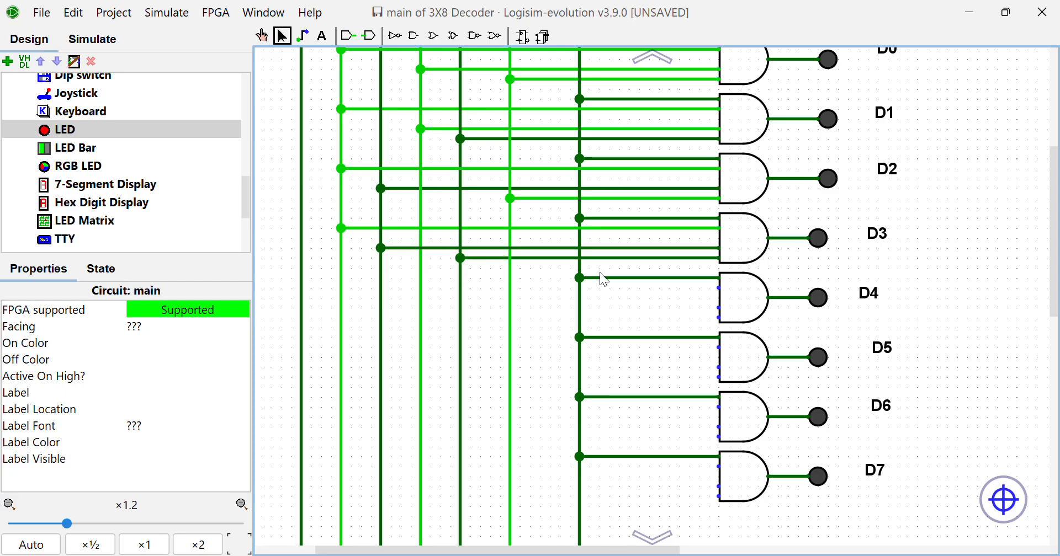
# Wire the three free inputs of the D4 AND gate to the direct A, inverted B and inverted C lines
pyautogui.moveTo(718, 288); pyautogui.dragTo(304, 298)
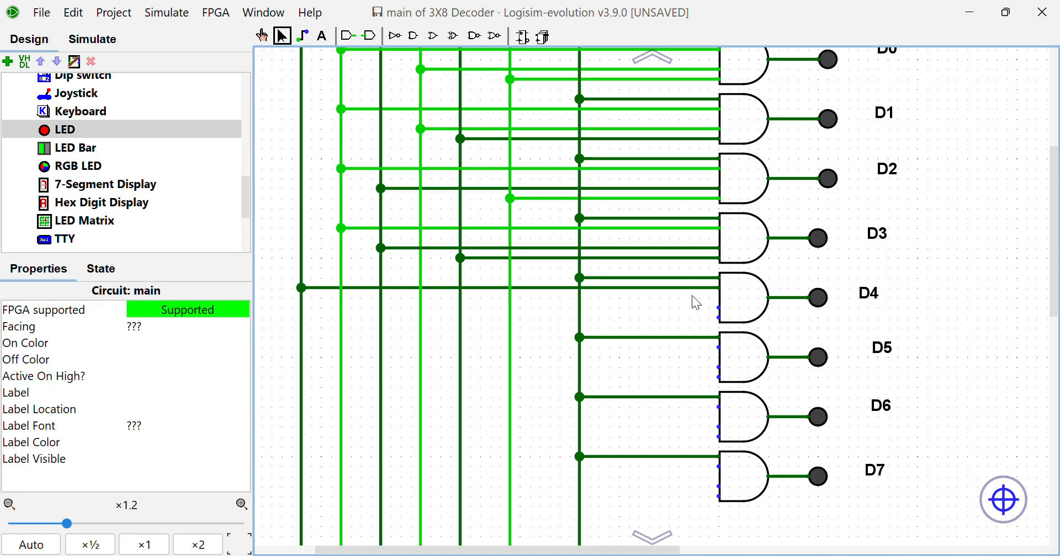
pyautogui.moveTo(716, 307); pyautogui.dragTo(423, 308)
pyautogui.moveTo(718, 317); pyautogui.dragTo(511, 318)
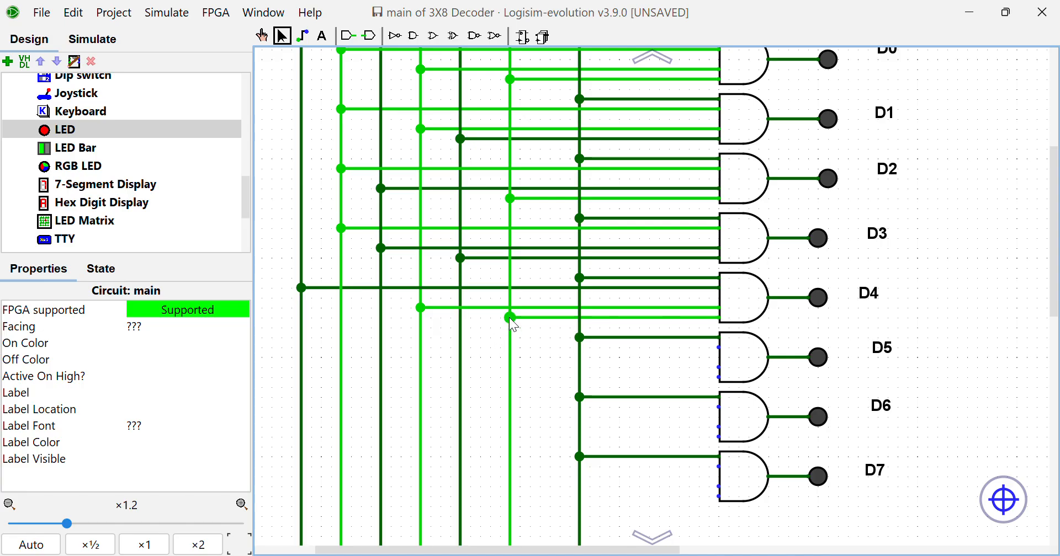
# Wire the three free inputs of the D5 AND gate to the direct A, inverted B and direct C lines
pyautogui.moveTo(718, 347); pyautogui.dragTo(301, 347)
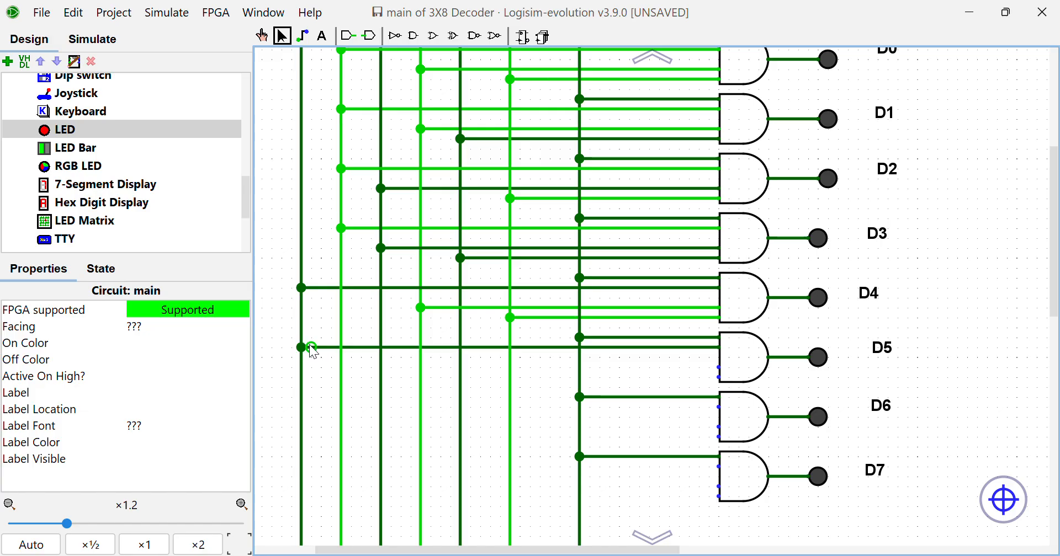
pyautogui.moveTo(717, 367); pyautogui.dragTo(420, 367)
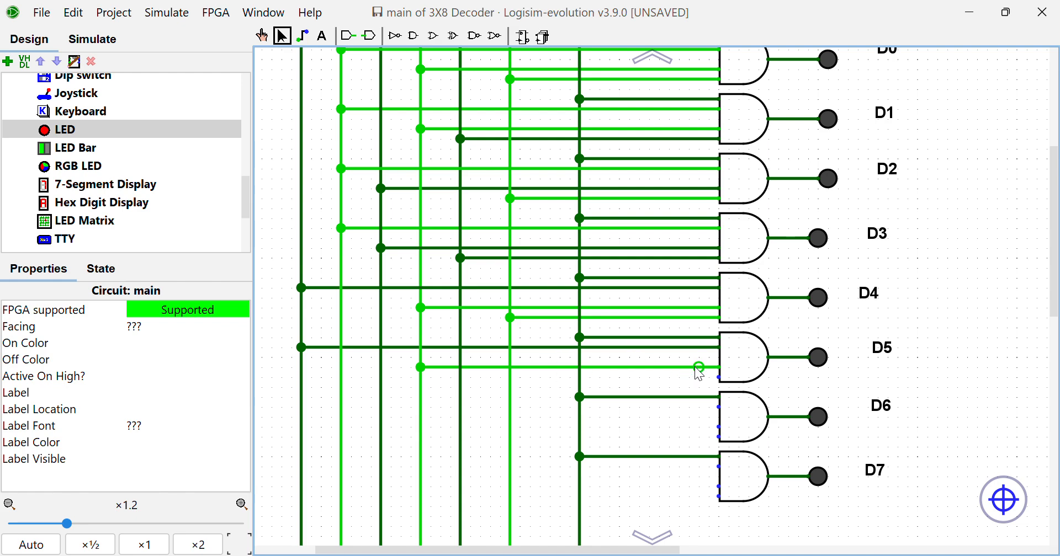
pyautogui.moveTo(719, 377); pyautogui.dragTo(464, 378)
# Wire the three free inputs of the D6 AND gate to the direct A, direct B and inverted C lines
pyautogui.moveTo(719, 408); pyautogui.dragTo(302, 420)
pyautogui.moveTo(720, 430); pyautogui.dragTo(381, 427)
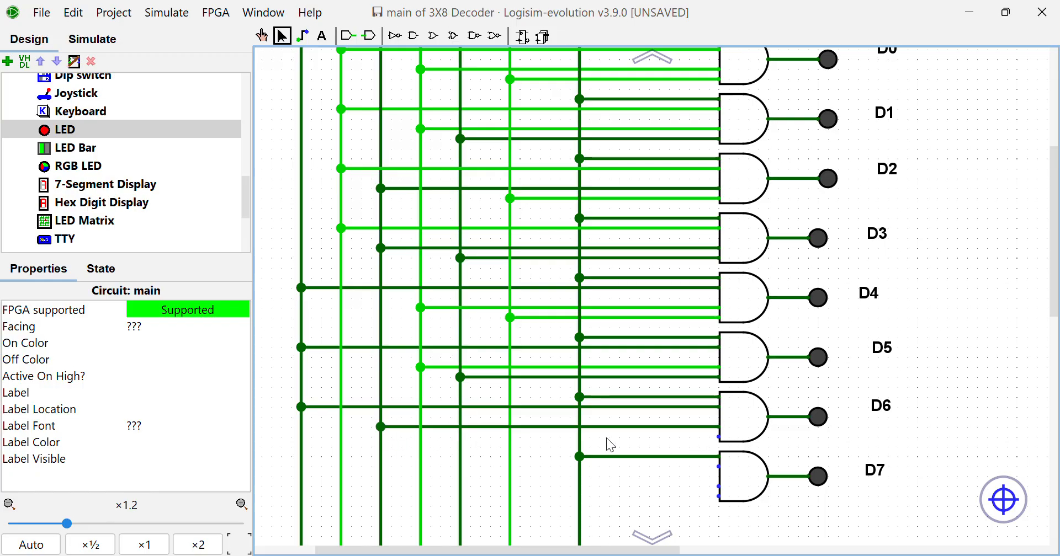
pyautogui.moveTo(719, 438); pyautogui.dragTo(509, 438)
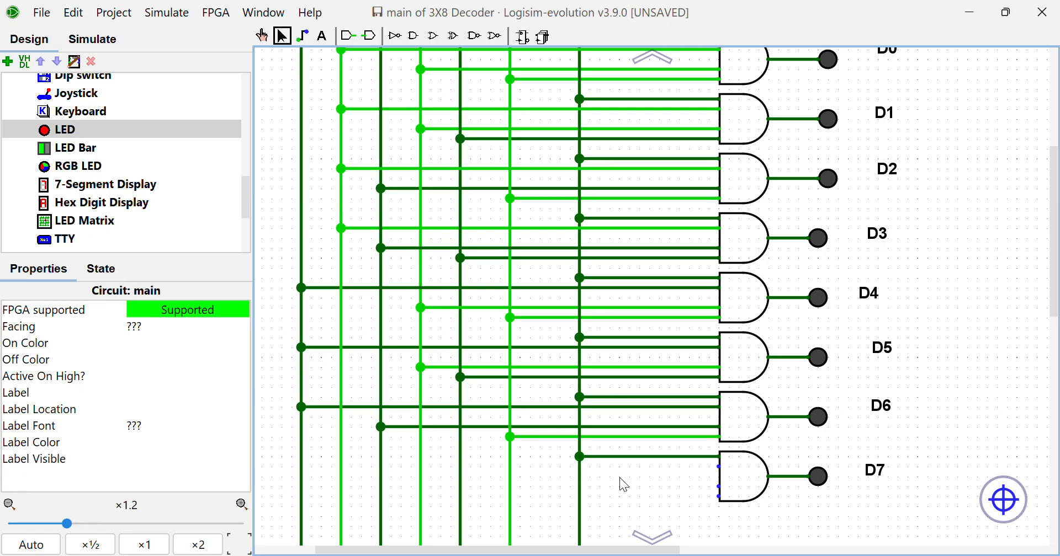
# Wire the three free inputs of the D7 AND gate to the direct A, direct B and direct C lines
pyautogui.scroll(-2, 635, 464)
pyautogui.scroll(-2, 636, 462)
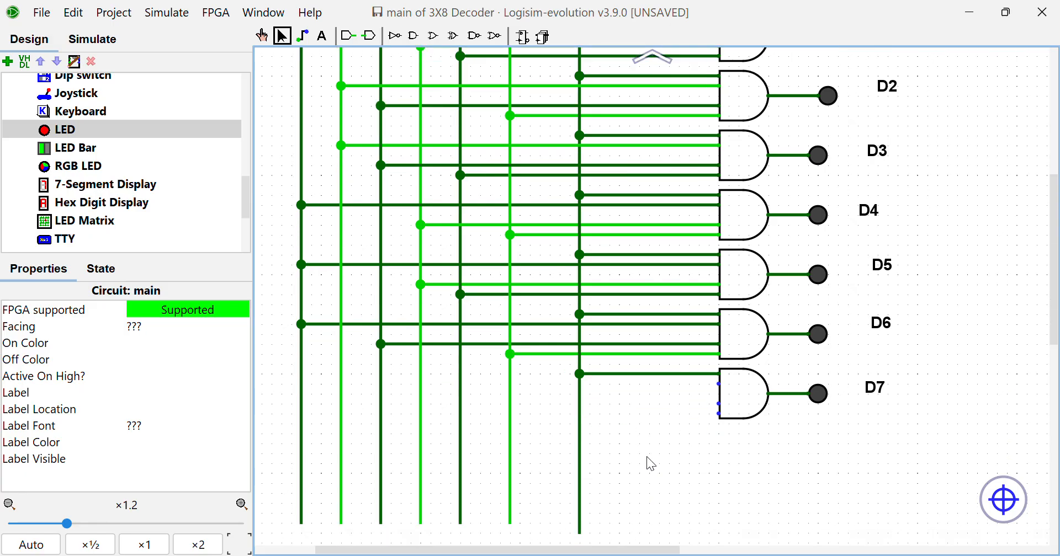
pyautogui.moveTo(719, 384); pyautogui.dragTo(302, 384)
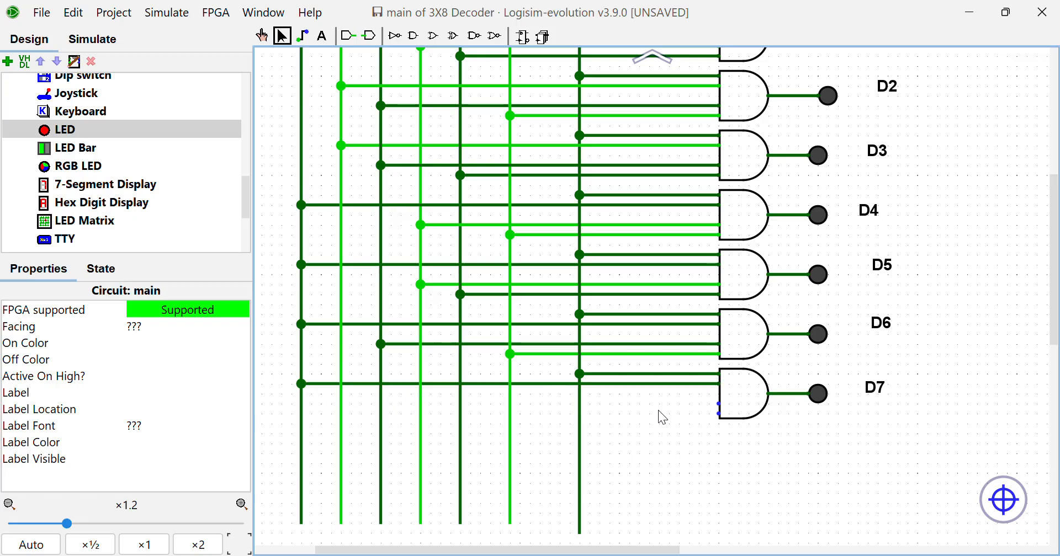
pyautogui.moveTo(717, 404); pyautogui.dragTo(382, 405)
pyautogui.moveTo(719, 413); pyautogui.dragTo(461, 424)
# Examine the completed wiring between the A, B, C and EN inputs and the D0 to D7 gates
pyautogui.scroll(3, 621, 412)
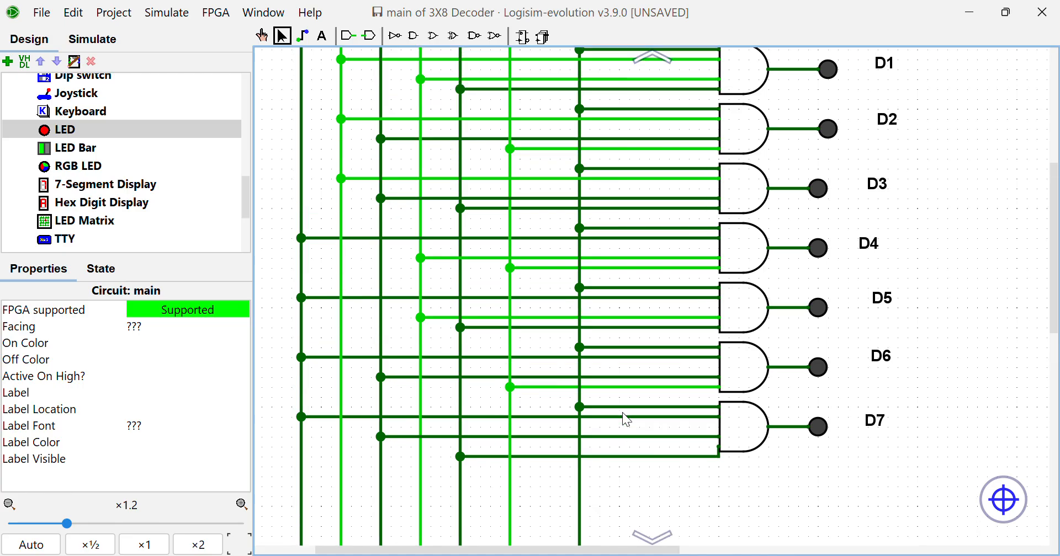
pyautogui.scroll(20, 623, 413)
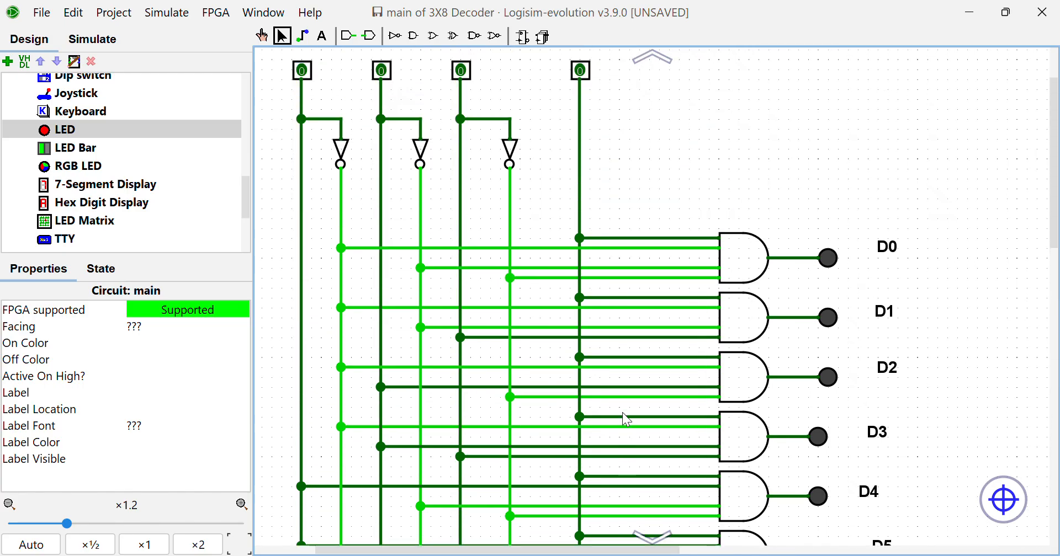
pyautogui.scroll(1, 622, 412)
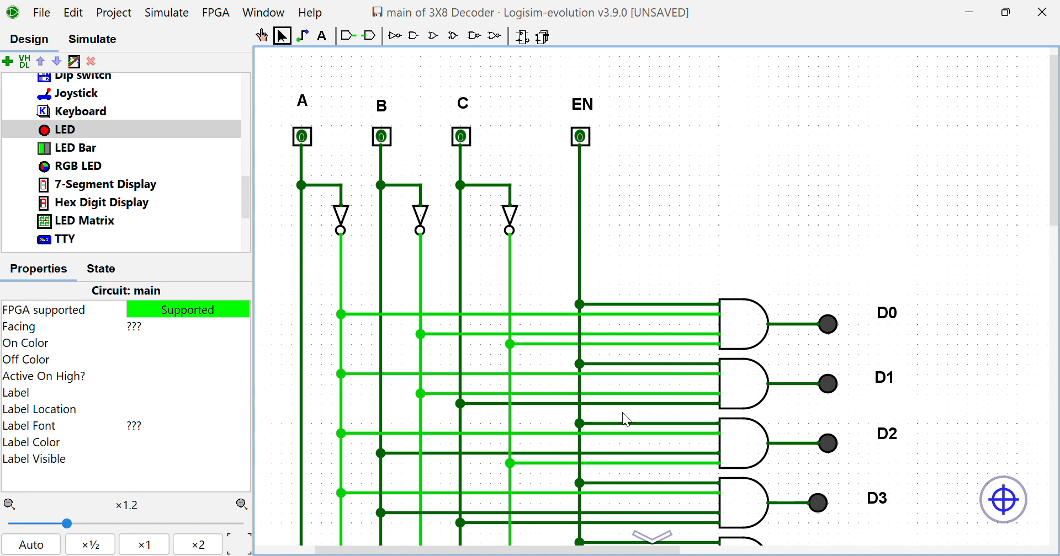
pyautogui.scroll(-1, 621, 412)
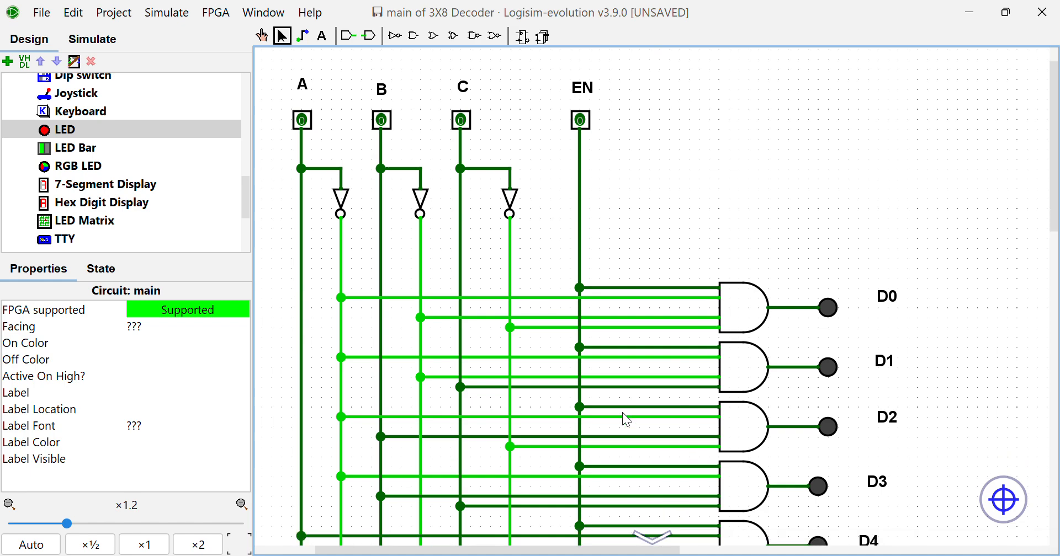
pyautogui.scroll(-13, 622, 412)
pyautogui.keyDown('ctrl'); pyautogui.scroll(-1, 621, 413); pyautogui.keyUp('ctrl')
pyautogui.scroll(8, 621, 412)
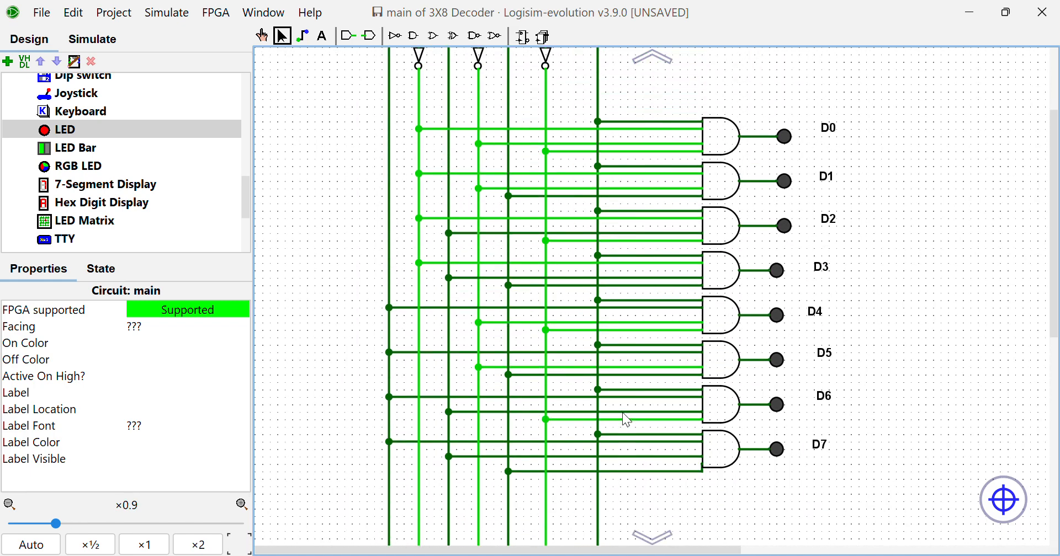
pyautogui.scroll(3, 622, 413)
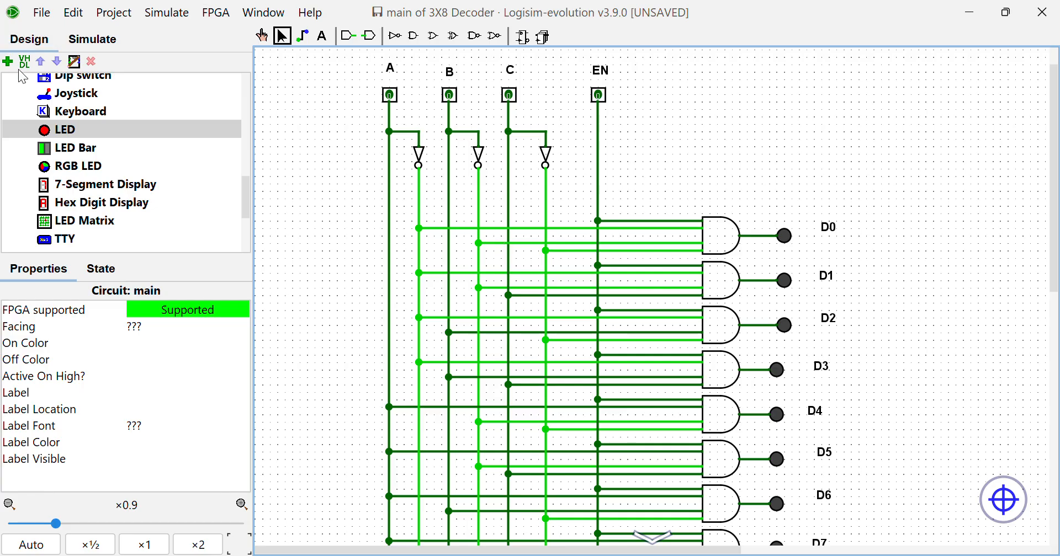
# Use the Poke tool to set EN and C to 1, and toggle EN to 0 and back to 1
pyautogui.click(605, 97)
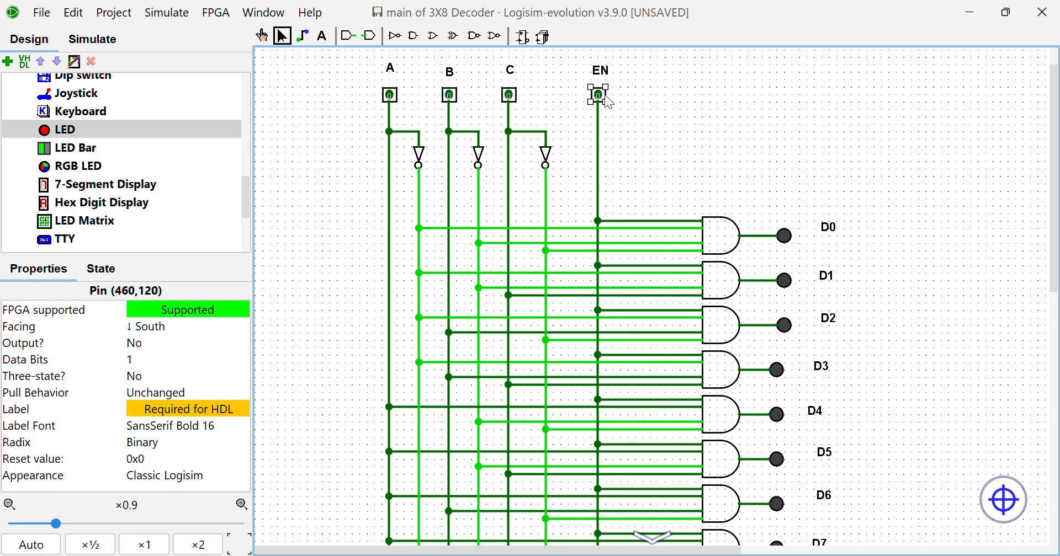
pyautogui.click(263, 37)
pyautogui.click(598, 95)
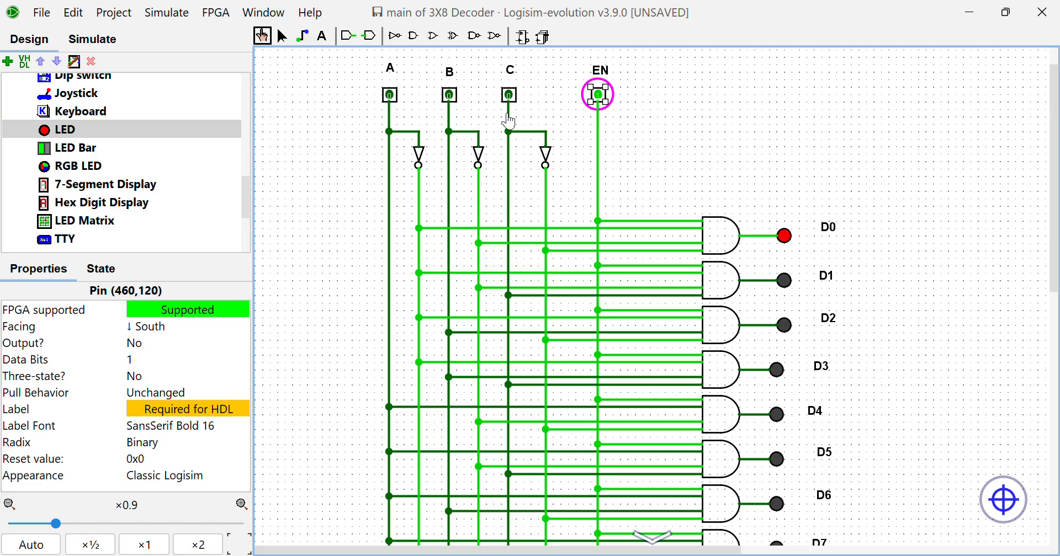
pyautogui.click(513, 98)
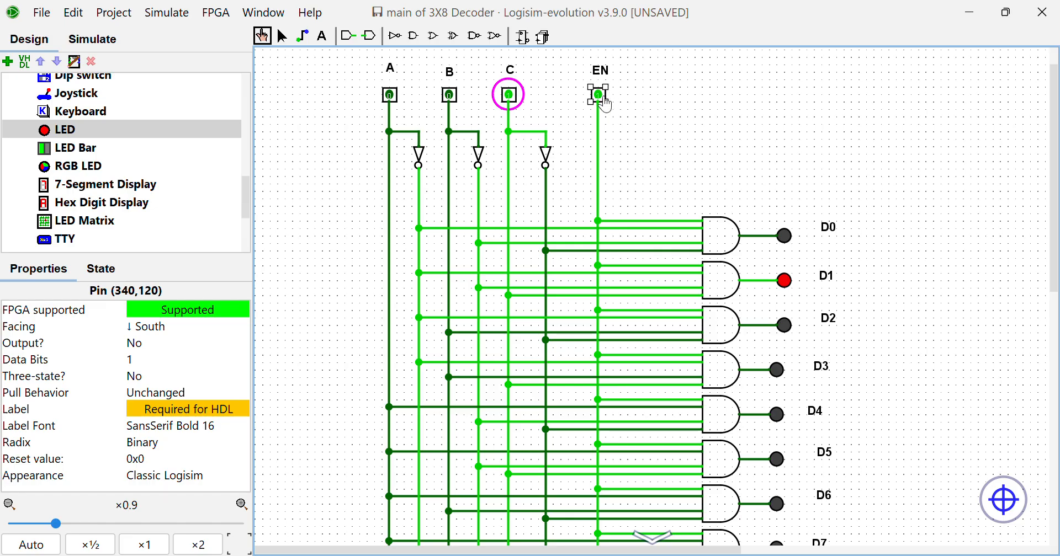
pyautogui.click(604, 102)
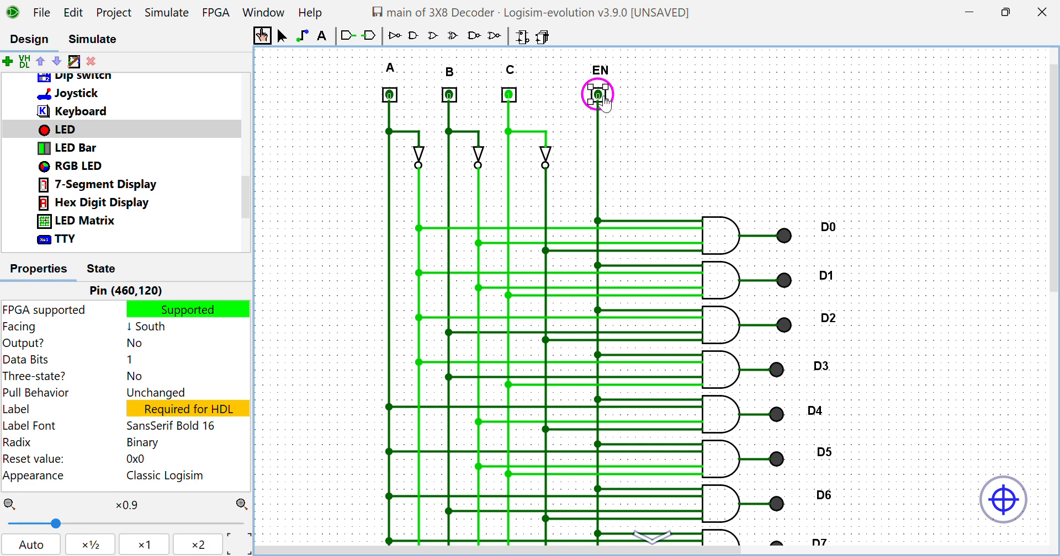
pyautogui.click(604, 100)
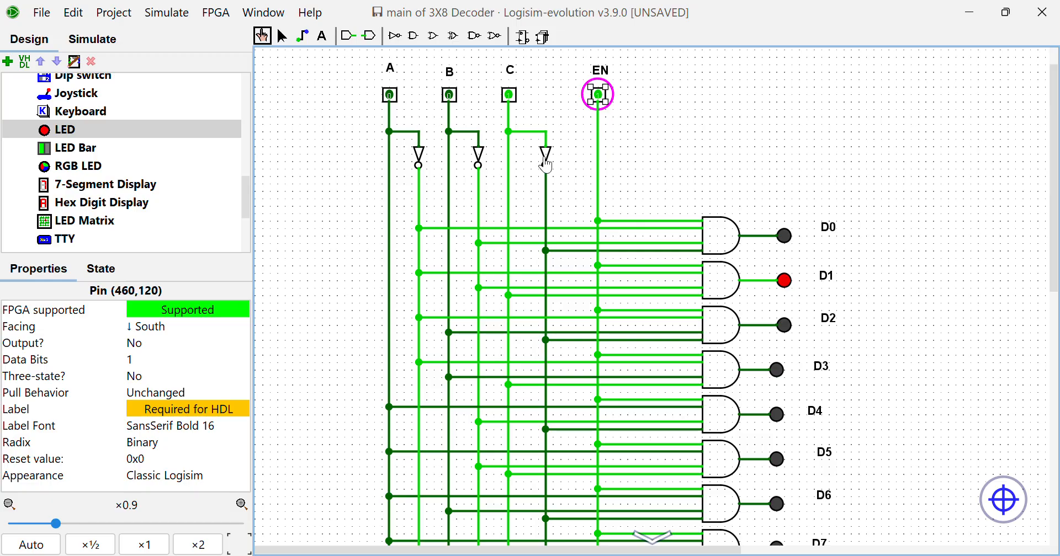
# Set input B to 1 and toggle C to 0 and back to 1, testing codes 010 and 011
pyautogui.click(452, 97)
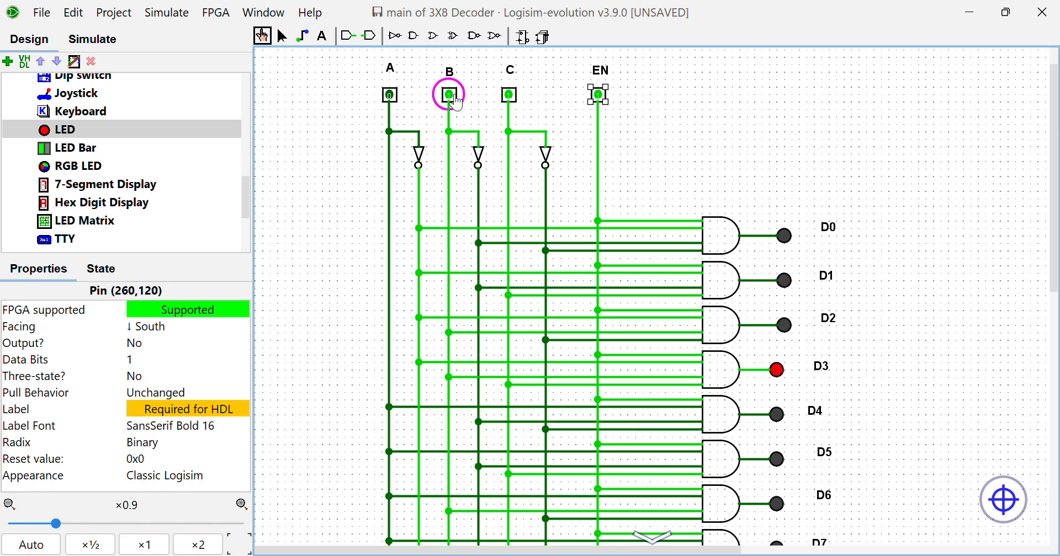
pyautogui.click(510, 97)
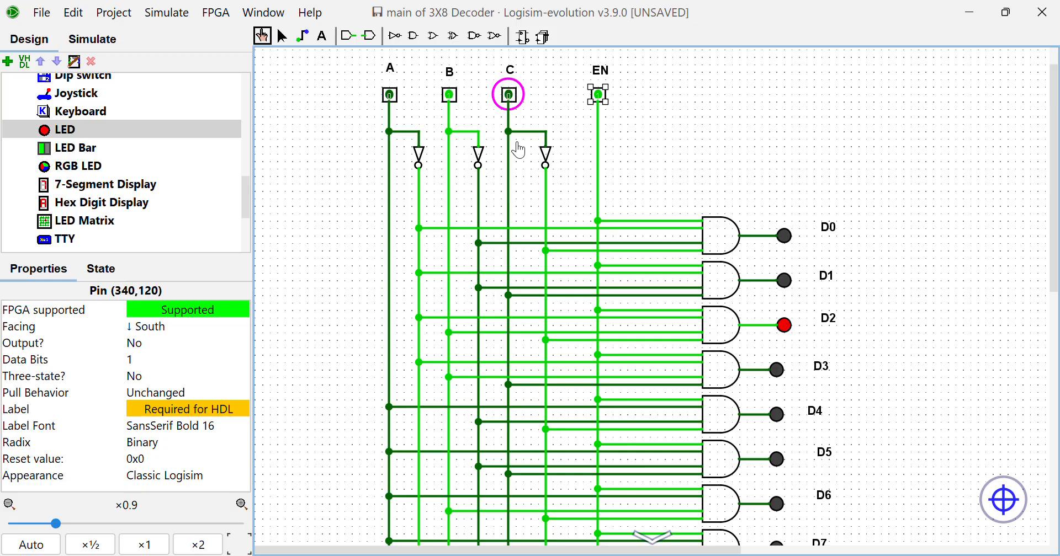
pyautogui.click(513, 100)
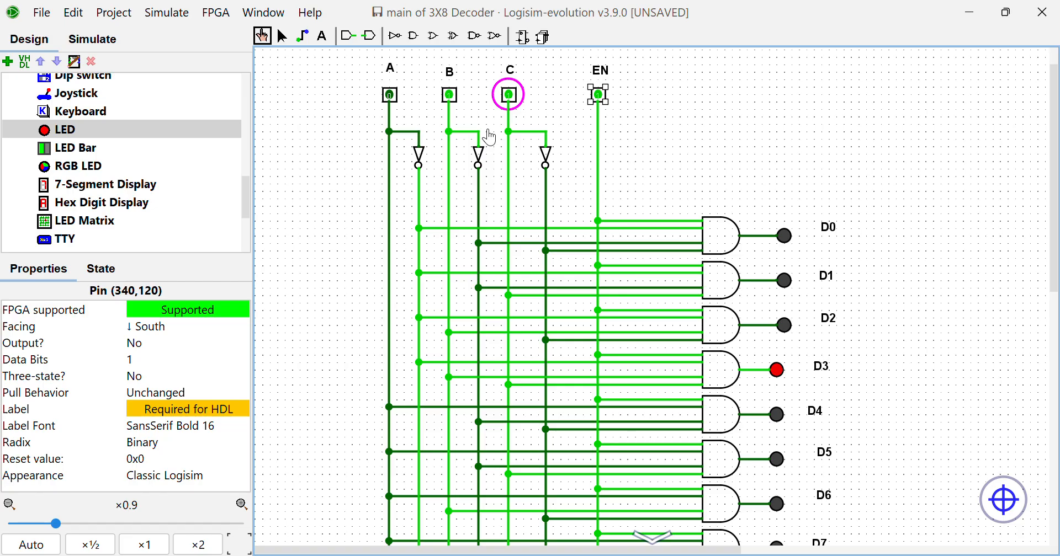
# Reset B and C to 0, and test codes 100 and 101 by setting A to 1 followed by C
pyautogui.scroll(-2, 489, 136)
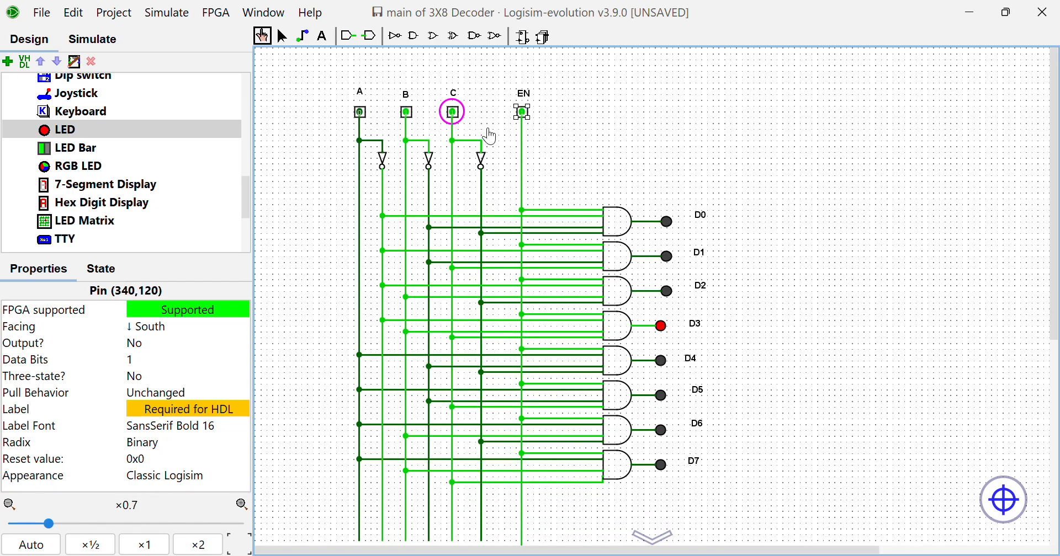
pyautogui.click(463, 116)
pyautogui.click(409, 117)
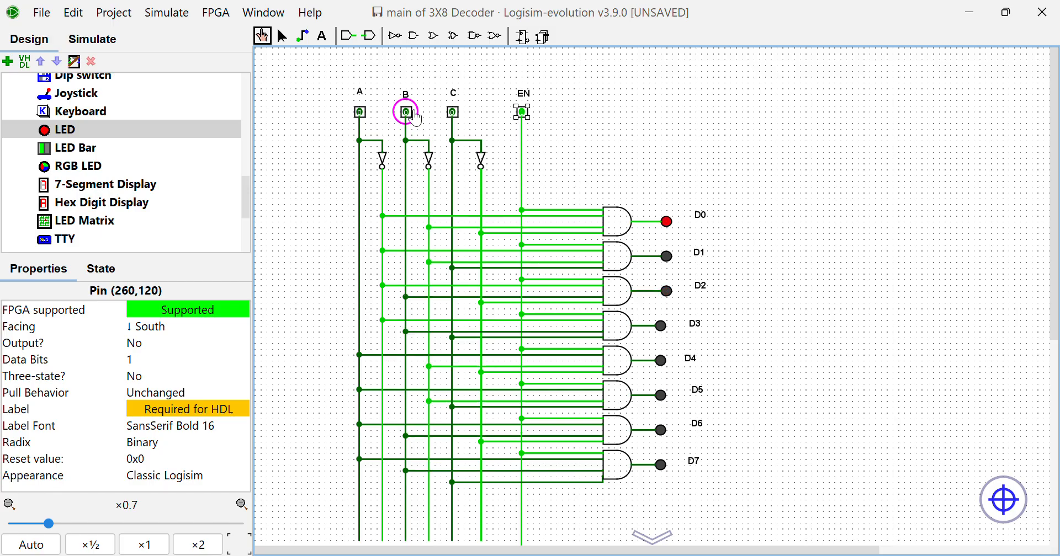
pyautogui.click(361, 116)
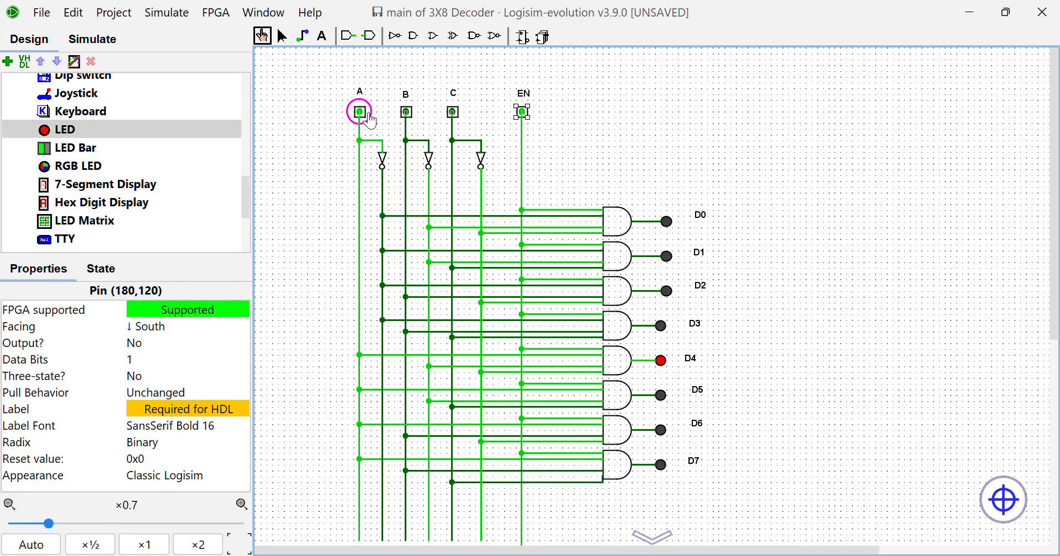
pyautogui.click(454, 114)
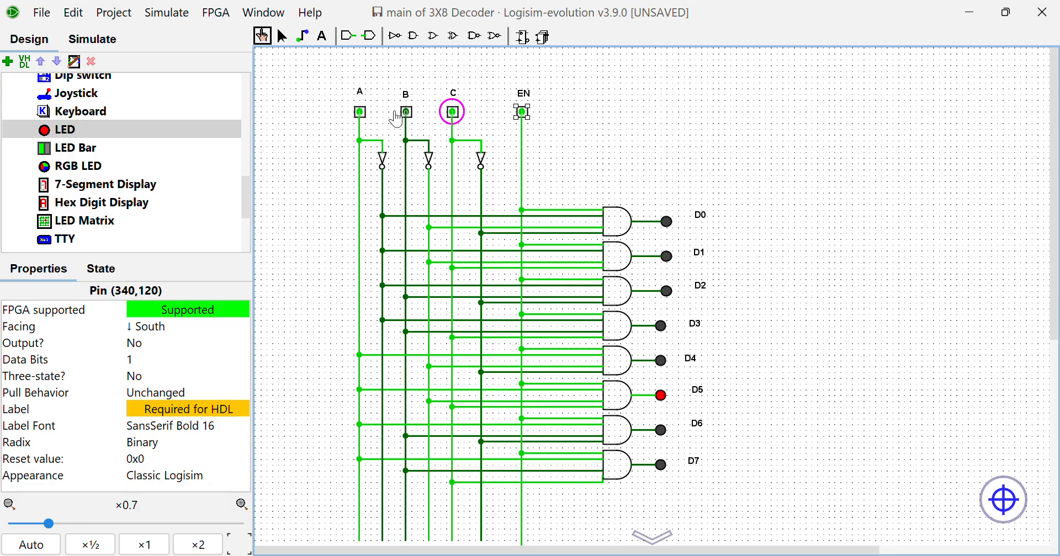
# Test codes 110 and 111 by setting C to 0 and B to 1, followed by C back to 1
pyautogui.click(454, 116)
pyautogui.click(414, 114)
pyautogui.click(417, 119)
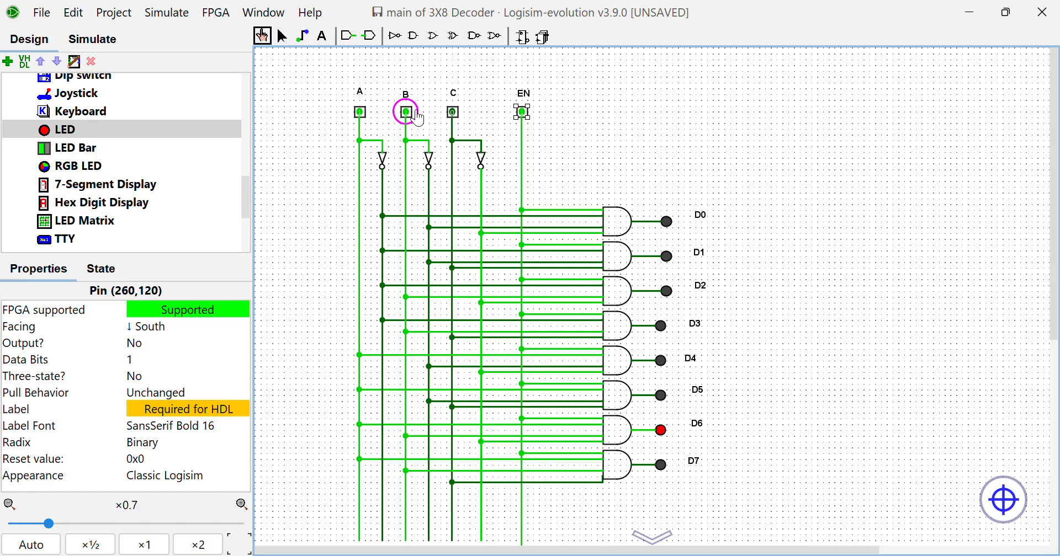
pyautogui.click(459, 120)
pyautogui.click(461, 120)
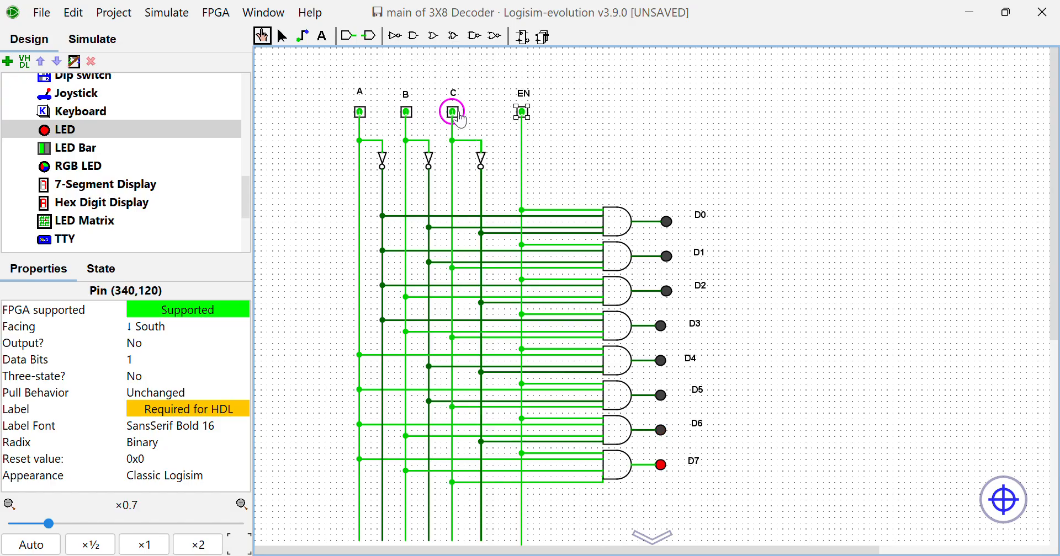